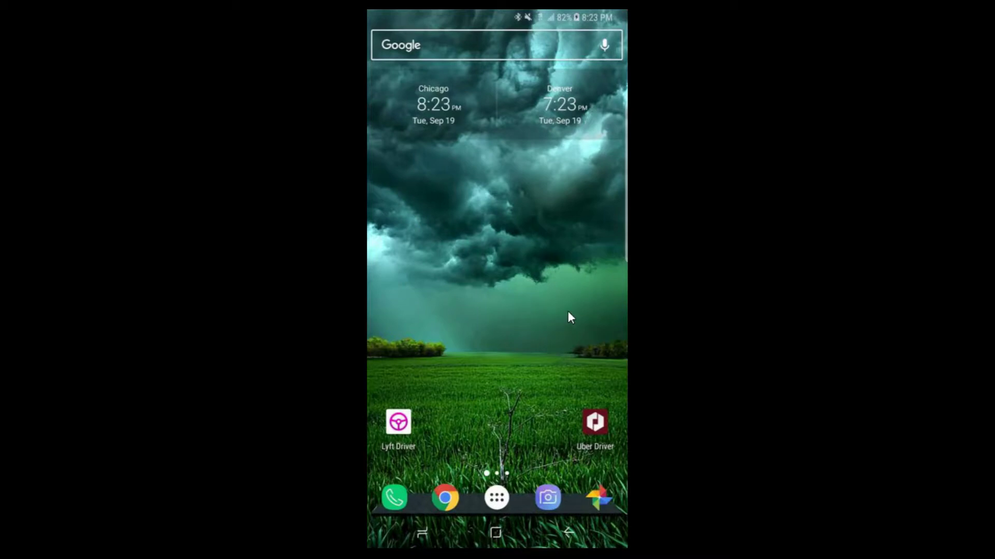
Step: Swipe between the clock page, the empty second page and the Master Archer third page
{"action": "left_click_drag", "start_coordinate": [434, 312], "coordinate": [426, 308]}
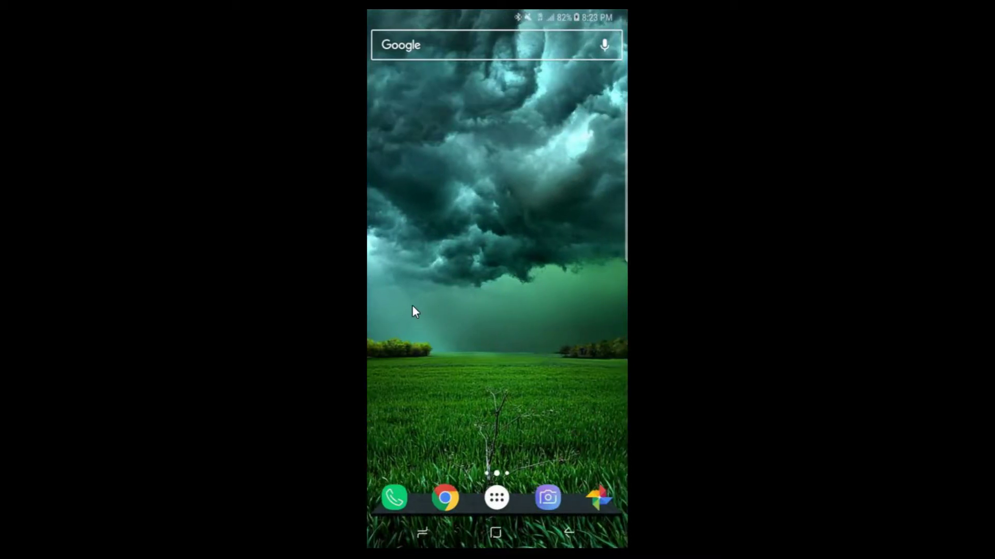
{"action": "left_click_drag", "start_coordinate": [577, 307], "coordinate": [588, 305]}
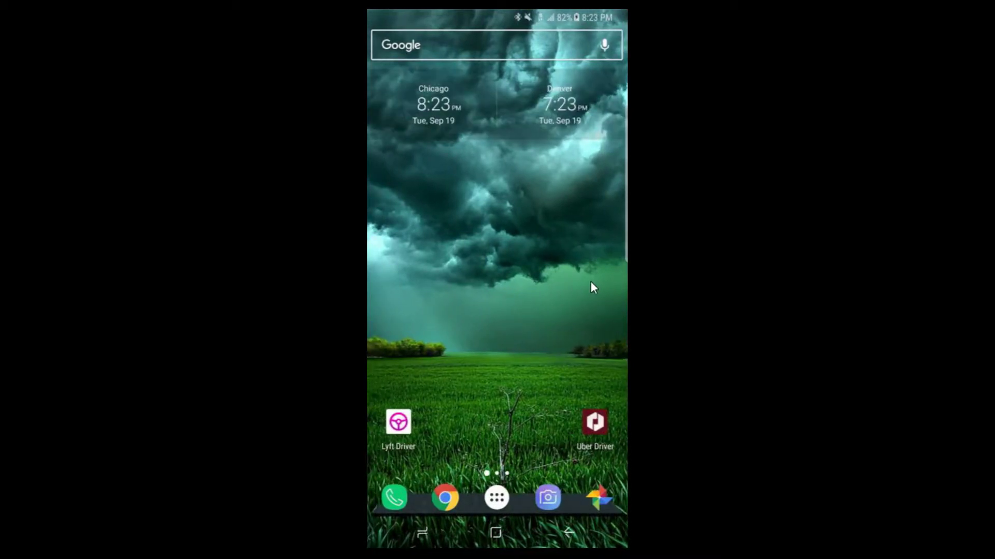
{"action": "left_click_drag", "start_coordinate": [575, 277], "coordinate": [562, 275]}
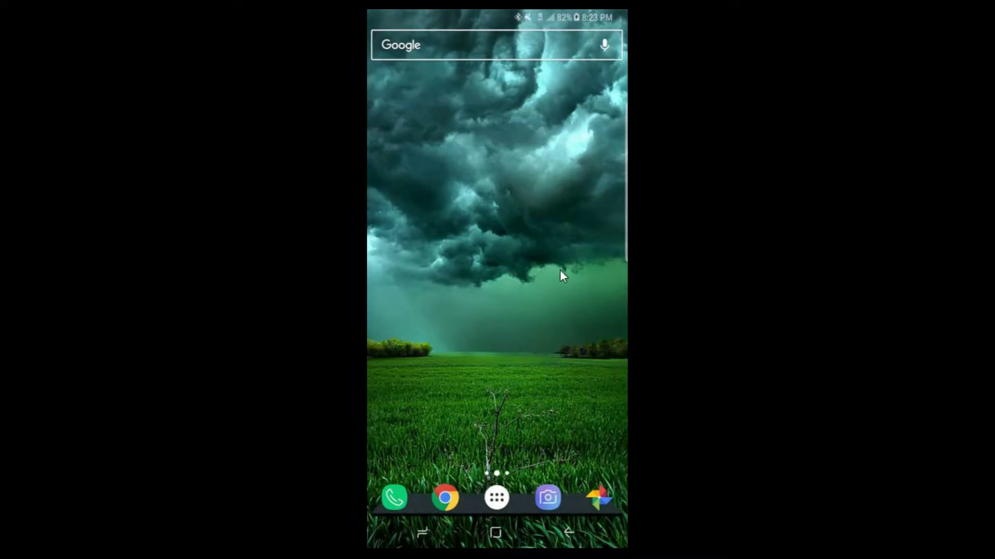
{"action": "left_click_drag", "start_coordinate": [411, 279], "coordinate": [400, 279]}
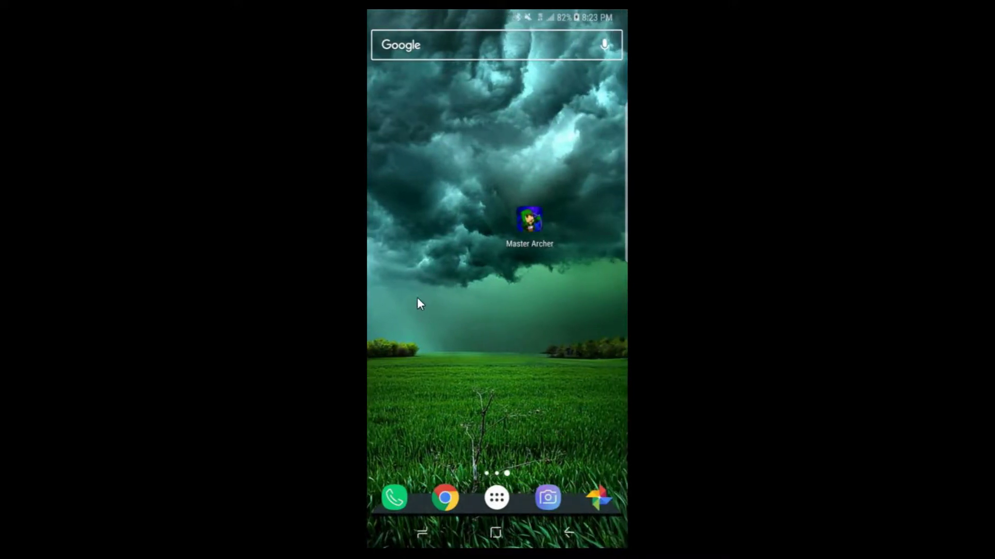
{"action": "mouse_move", "coordinate": [493, 297]}
{"action": "left_mouse_down"}
{"action": "mouse_move", "coordinate": [505, 298]}
{"action": "mouse_move", "coordinate": [505, 282]}
{"action": "left_mouse_up"}
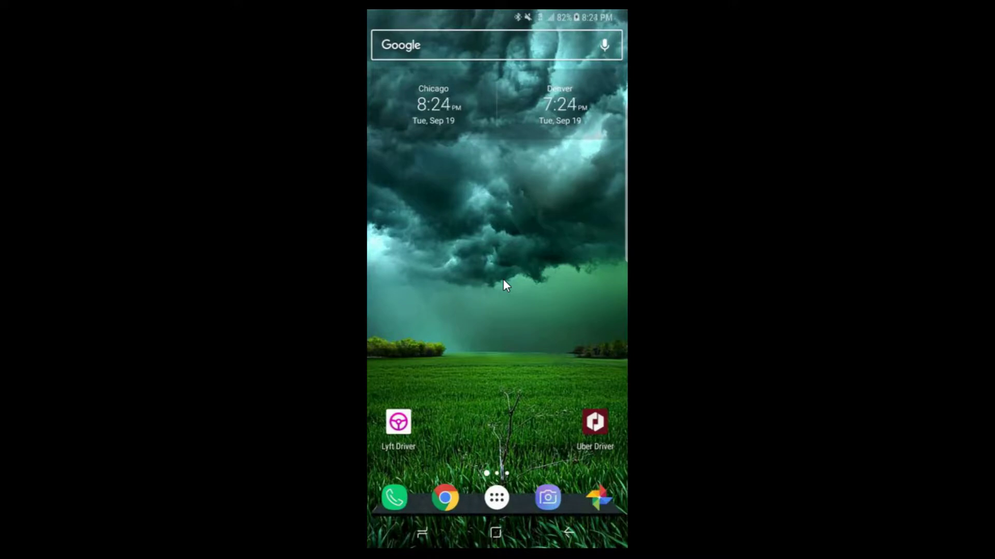
Step: In the page overview, drag the Master Archer home page to the trash
{"action": "left_click", "coordinate": [503, 281]}
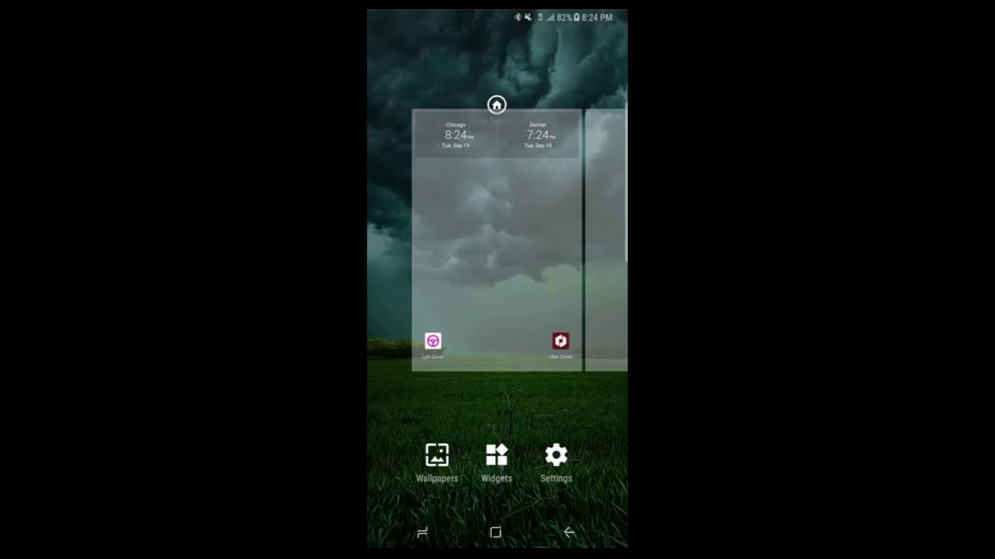
{"action": "left_click_drag", "start_coordinate": [523, 260], "coordinate": [478, 259]}
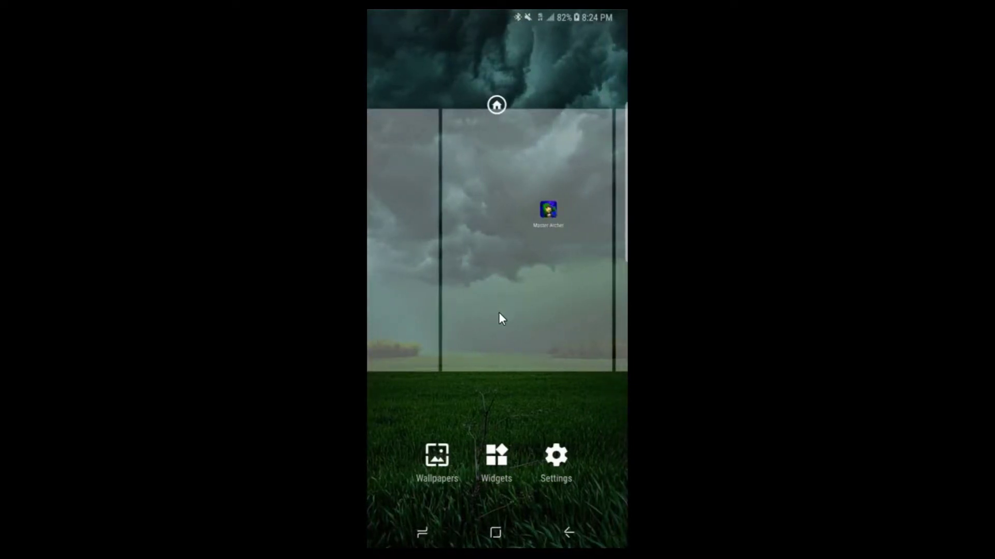
{"action": "left_click_drag", "start_coordinate": [499, 312], "coordinate": [496, 40]}
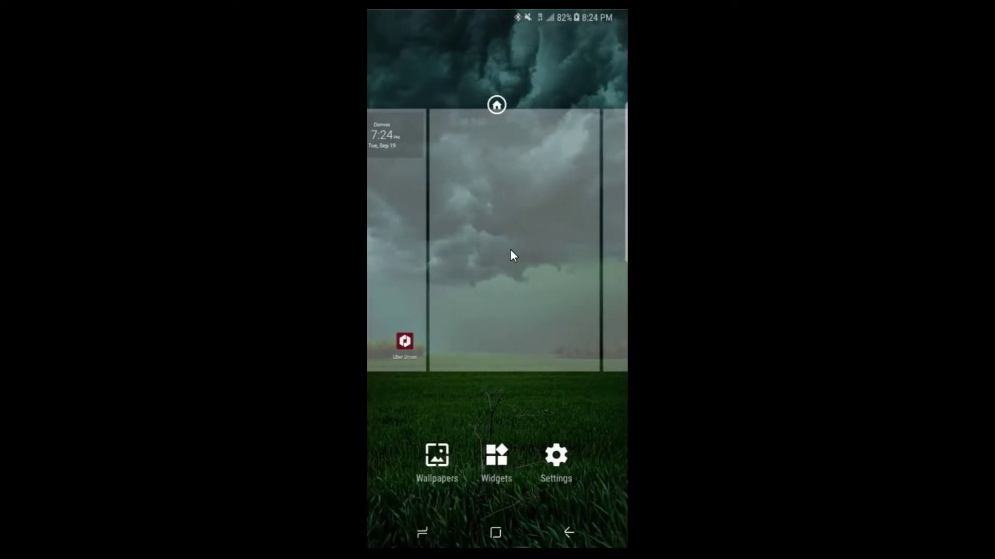
Step: Make the clock page the default home page and exit the page overview
{"action": "left_click_drag", "start_coordinate": [446, 181], "coordinate": [532, 182]}
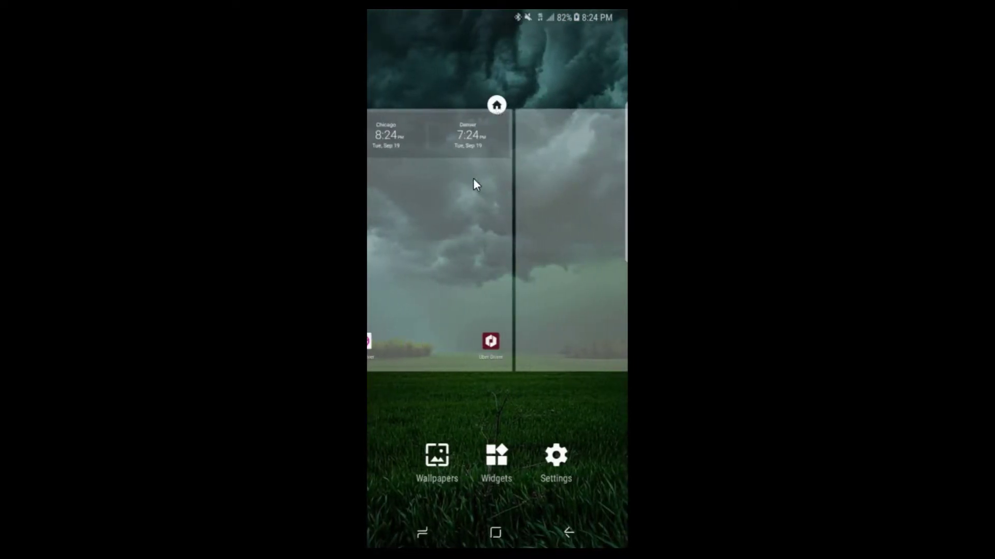
{"action": "left_click", "coordinate": [496, 105]}
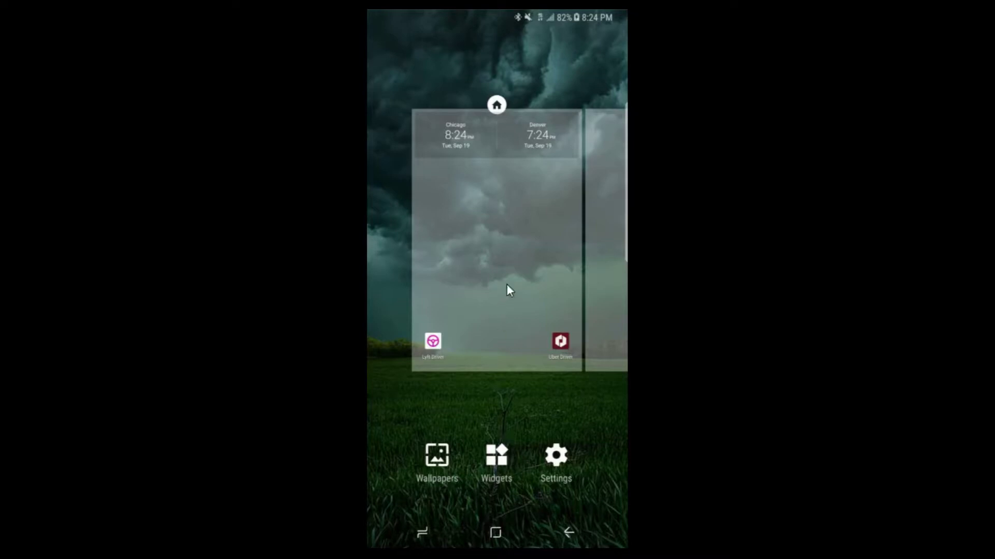
{"action": "left_click", "coordinate": [502, 256]}
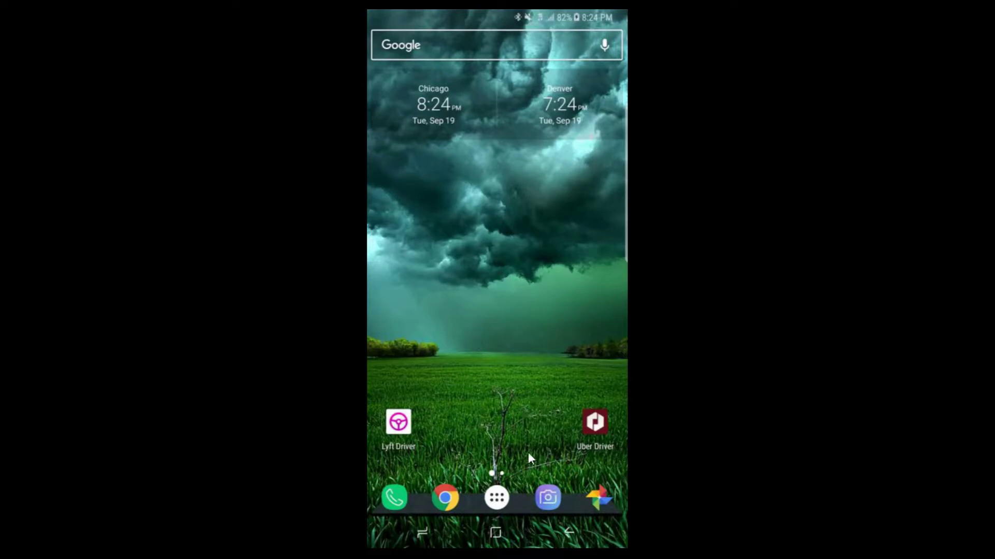
Step: Drop Uber Driver onto Lyft Driver and rename the new folder to 'folder1'
{"action": "left_click_drag", "start_coordinate": [596, 427], "coordinate": [402, 423]}
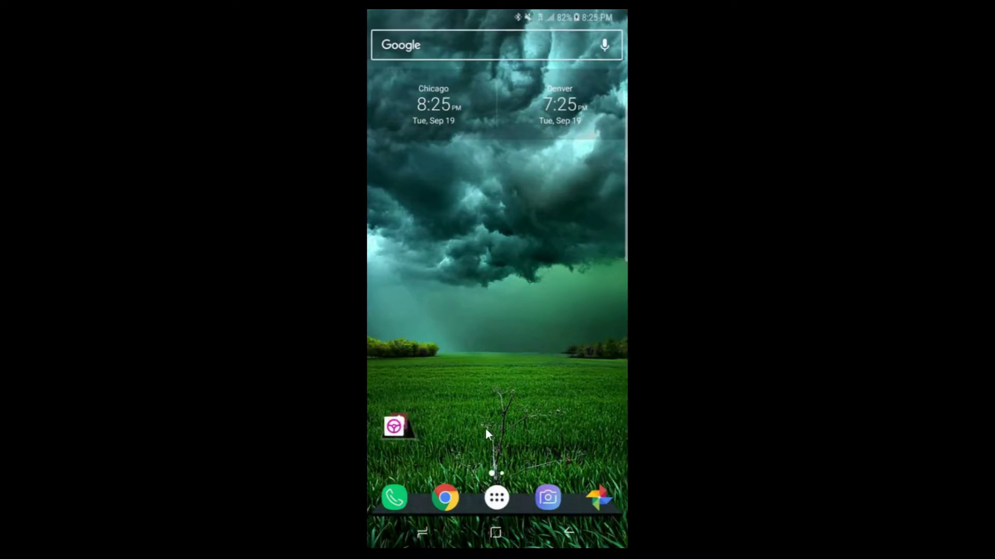
{"action": "left_click", "coordinate": [393, 435]}
{"action": "left_click", "coordinate": [405, 449]}
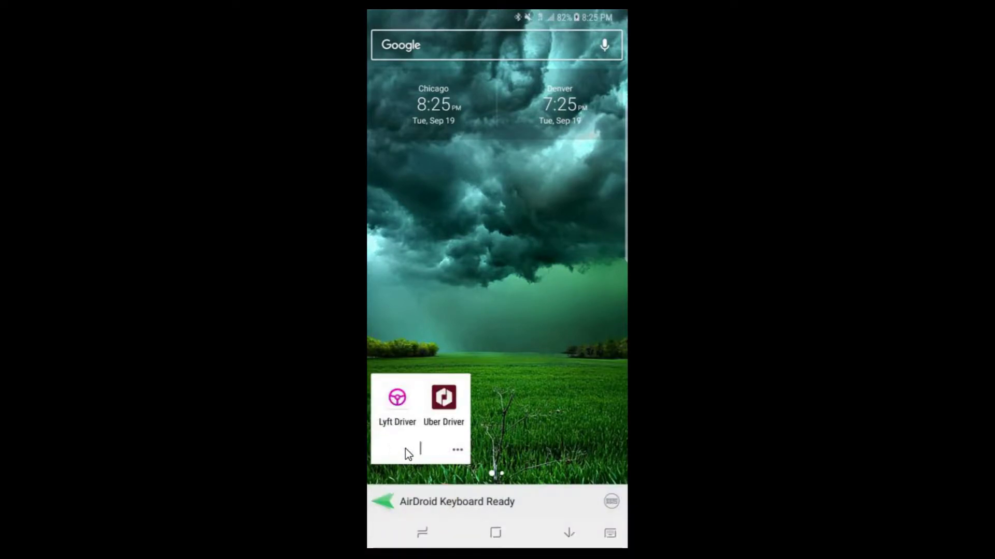
{"action": "type", "text": "folder1"}
{"action": "key", "text": "Return"}
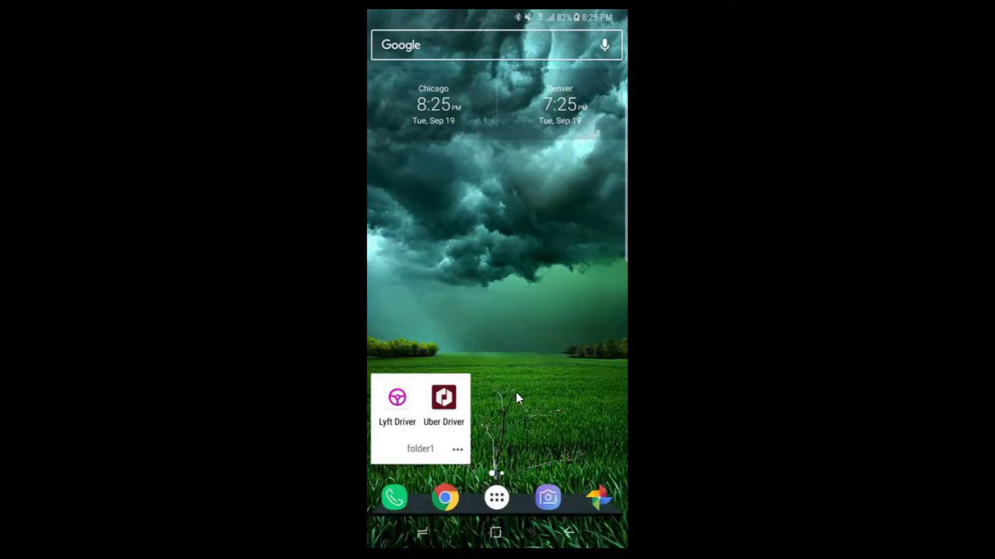
{"action": "left_click", "coordinate": [516, 397]}
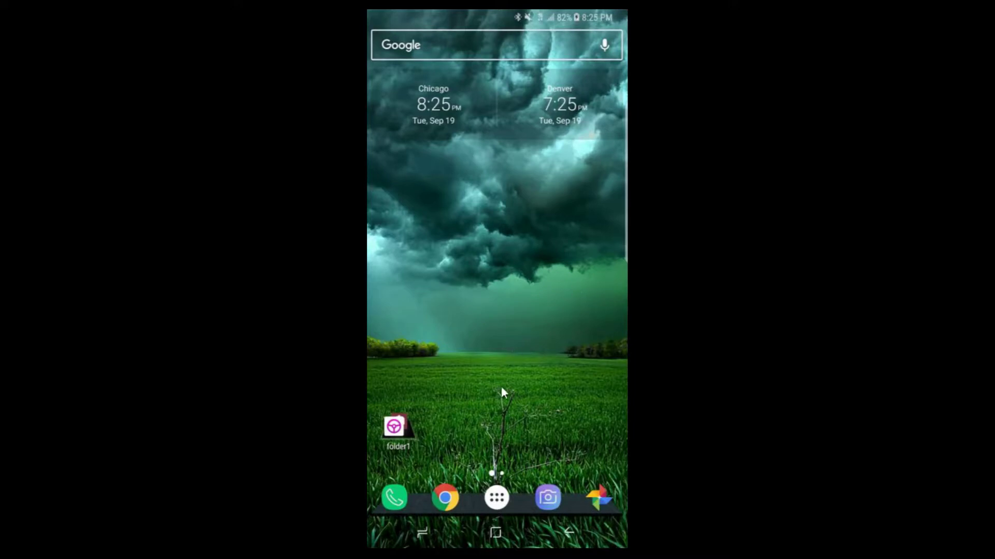
Step: Open the app drawer and scroll down the app list to reach Learn Java
{"action": "left_click", "coordinate": [497, 499]}
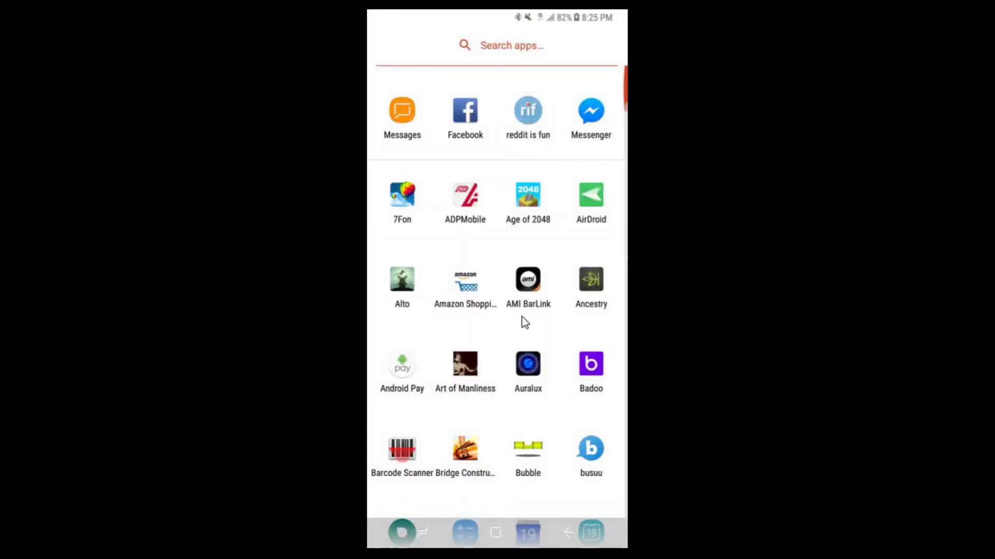
{"action": "scroll", "coordinate": [521, 319], "scroll_direction": "down", "scroll_amount": 5}
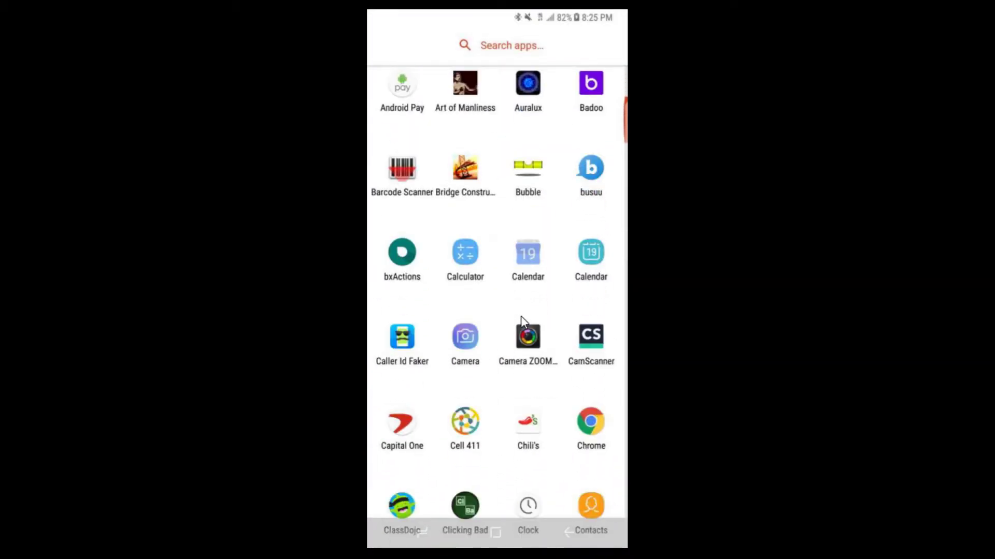
{"action": "scroll", "coordinate": [521, 321], "scroll_direction": "up", "scroll_amount": 10}
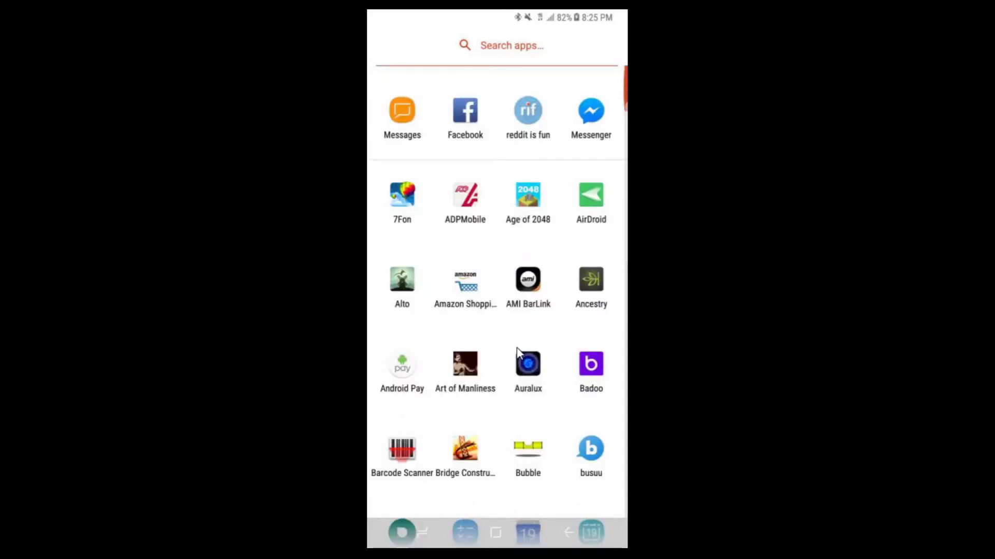
{"action": "scroll", "coordinate": [520, 311], "scroll_direction": "down", "scroll_amount": 4}
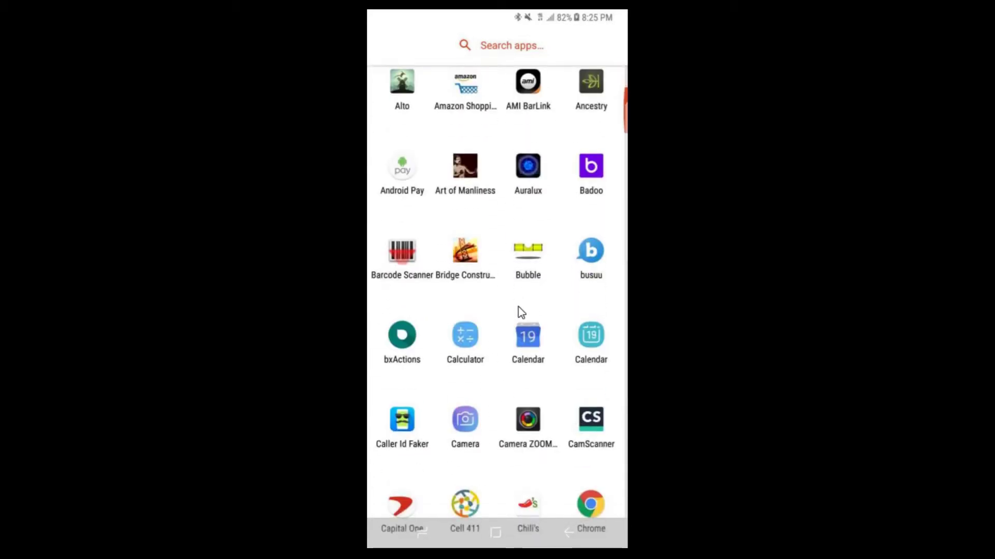
{"action": "scroll", "coordinate": [521, 311], "scroll_direction": "down", "scroll_amount": 5}
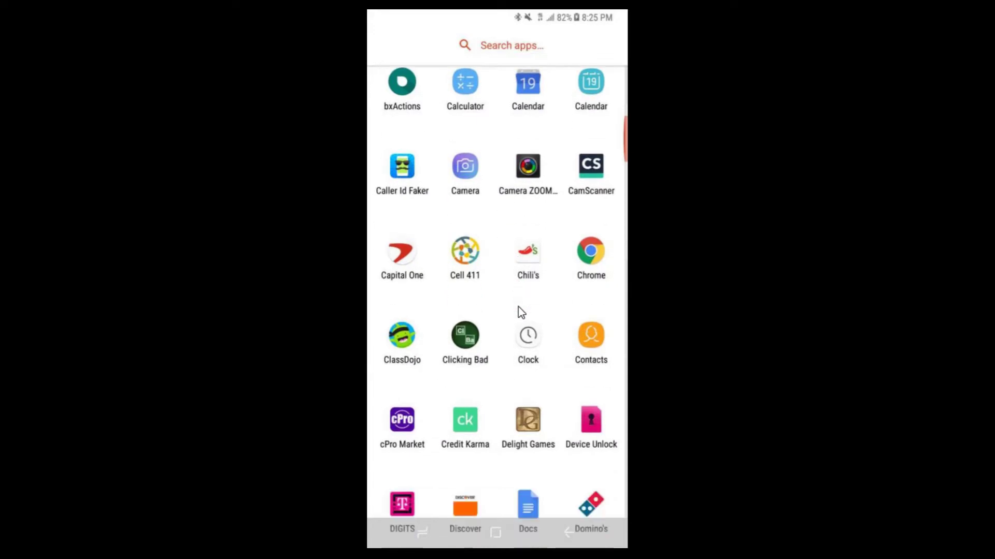
{"action": "scroll", "coordinate": [518, 307], "scroll_direction": "down", "scroll_amount": 2}
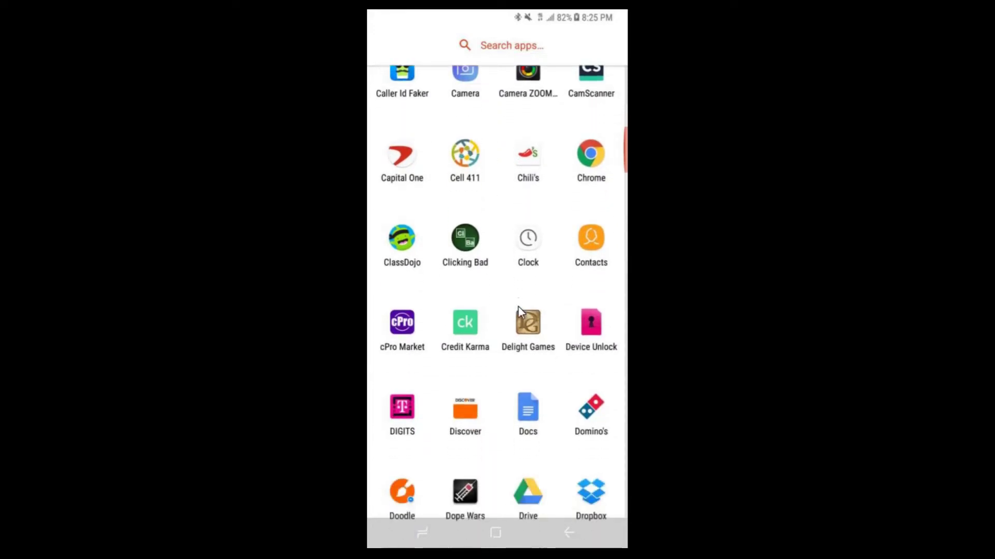
{"action": "scroll", "coordinate": [520, 310], "scroll_direction": "down", "scroll_amount": 7}
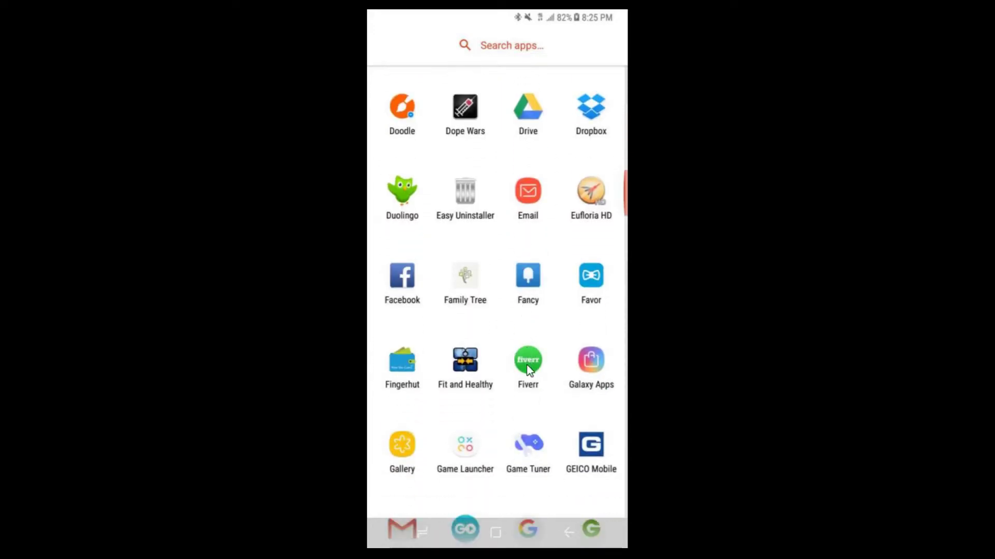
{"action": "scroll", "coordinate": [526, 365], "scroll_direction": "down", "scroll_amount": 8}
Step: Drop Learn Java onto a new second home page, then swipe back to the clock page
{"action": "left_click_drag", "start_coordinate": [527, 365], "coordinate": [527, 364]}
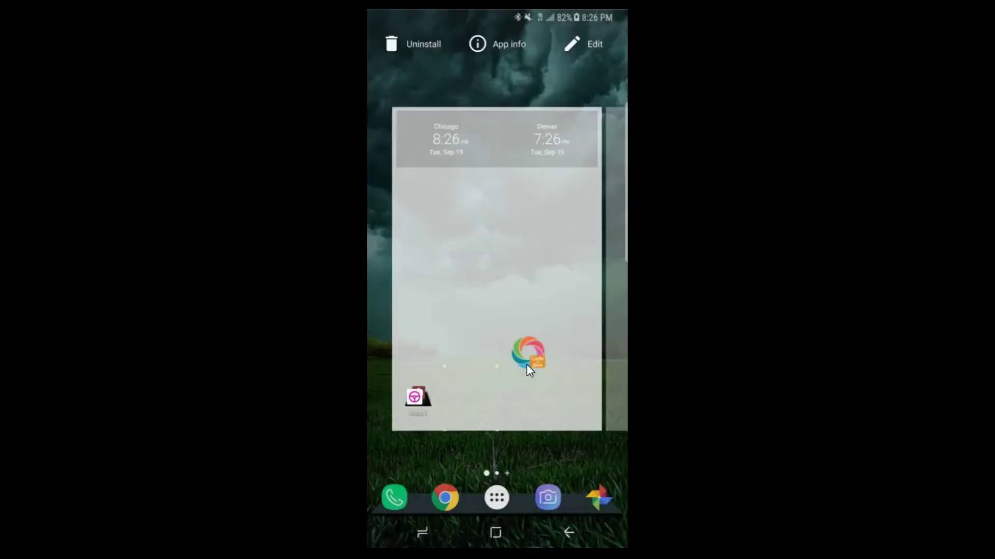
{"action": "left_click_drag", "start_coordinate": [517, 306], "coordinate": [619, 311]}
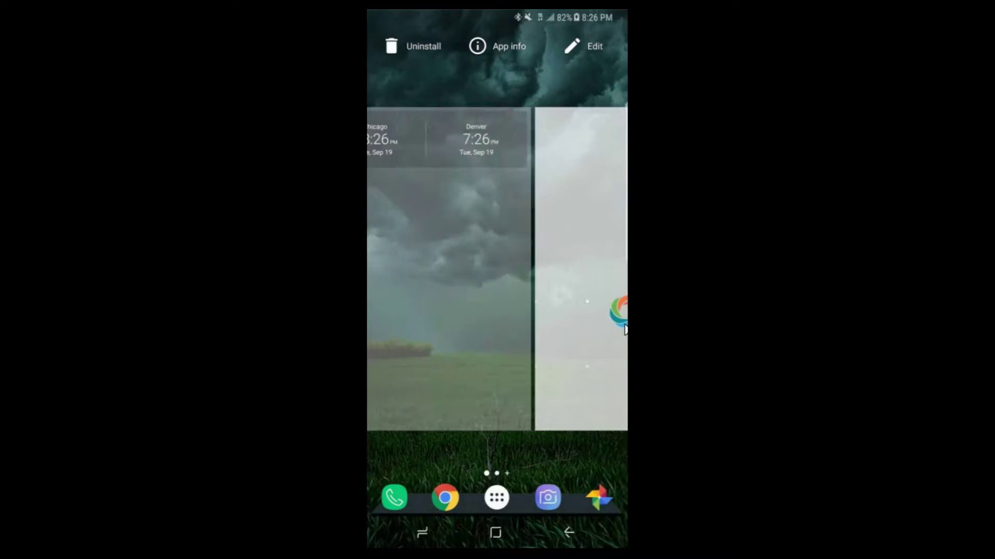
{"action": "left_click_drag", "start_coordinate": [511, 328], "coordinate": [511, 327]}
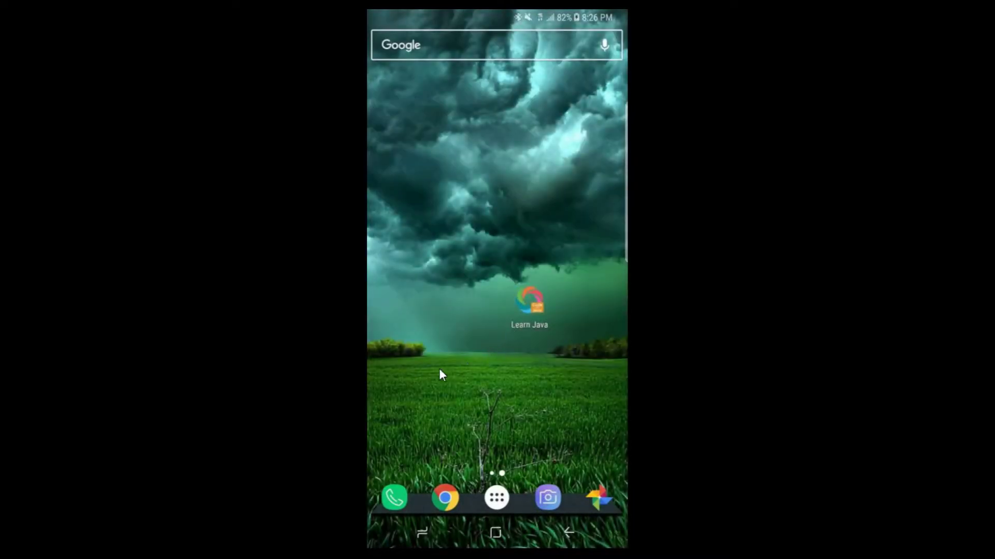
{"action": "left_click_drag", "start_coordinate": [415, 233], "coordinate": [570, 233]}
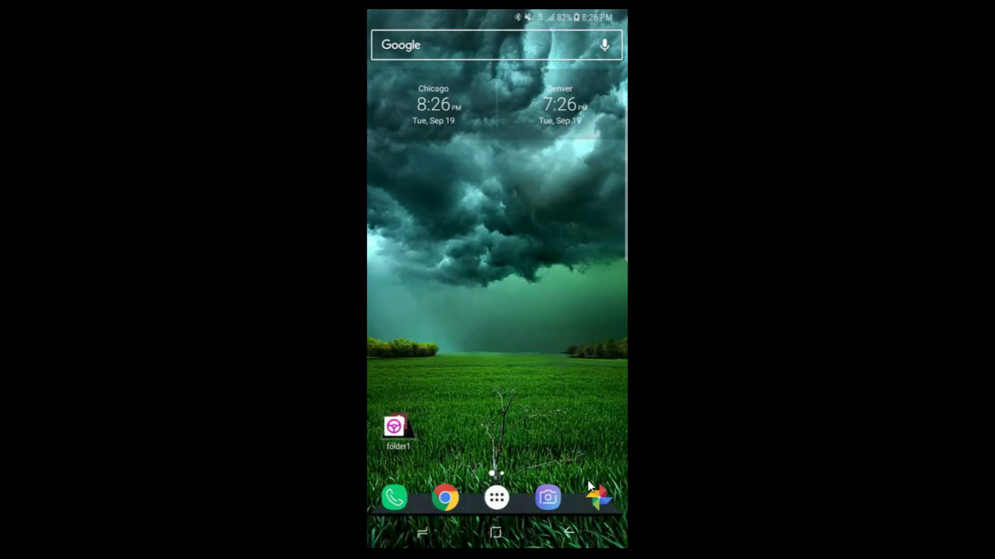
Step: Page the dock back to its Facebook, Gmail, Messages and Messenger set, then glance at the app drawer
{"action": "left_click_drag", "start_coordinate": [534, 498], "coordinate": [482, 499]}
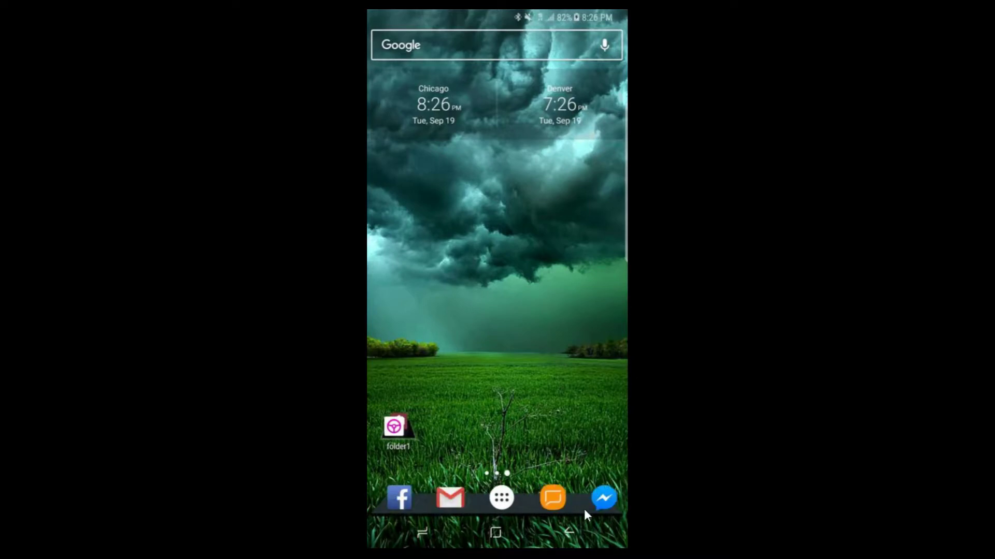
{"action": "left_click_drag", "start_coordinate": [569, 500], "coordinate": [523, 524]}
{"action": "left_click_drag", "start_coordinate": [592, 508], "coordinate": [538, 505]}
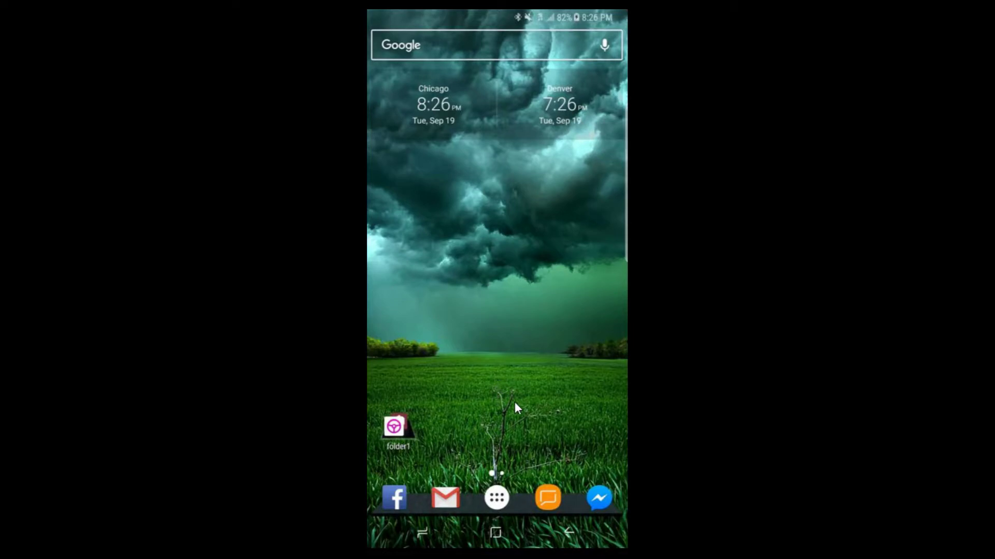
{"action": "left_click", "coordinate": [492, 499]}
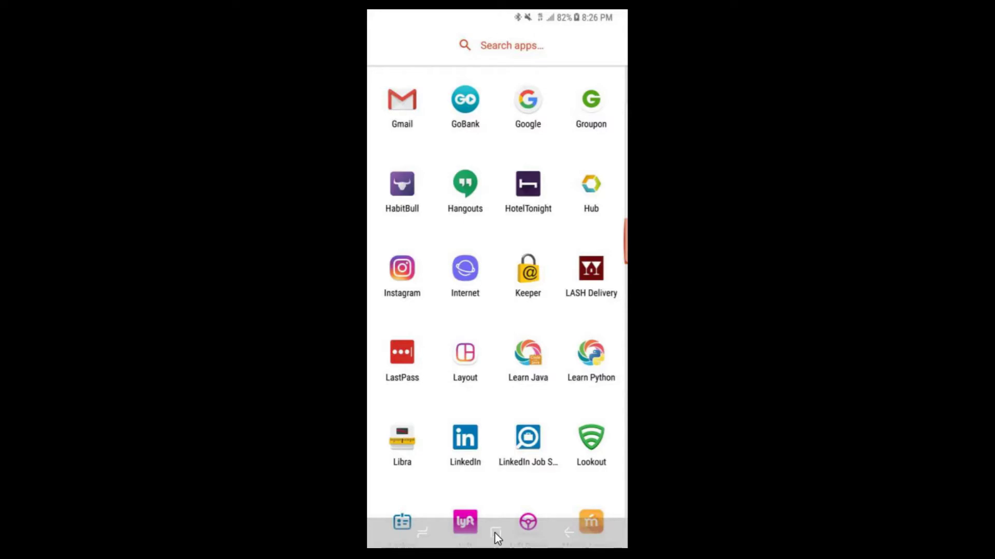
{"action": "left_click", "coordinate": [495, 534]}
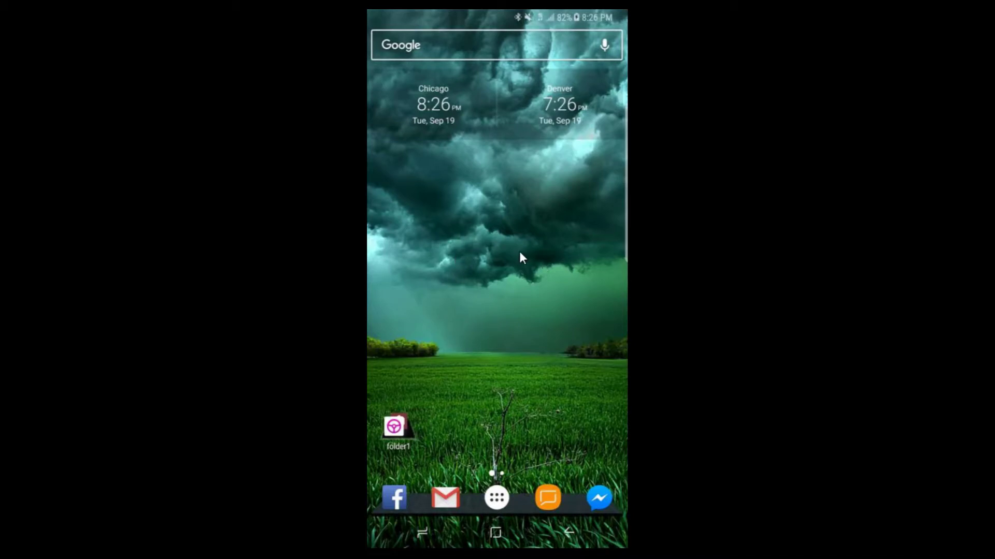
{"action": "left_click", "coordinate": [477, 274]}
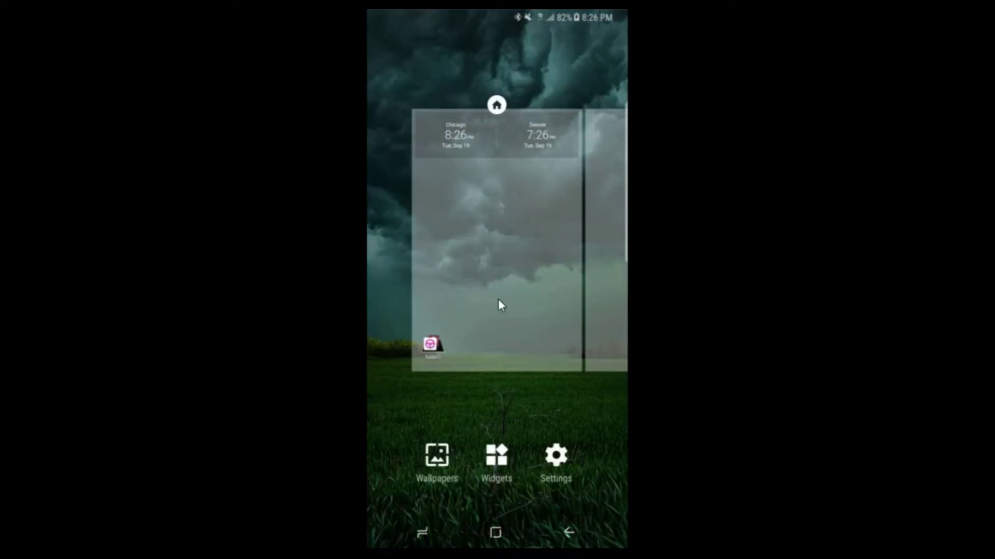
{"action": "left_click", "coordinate": [495, 284]}
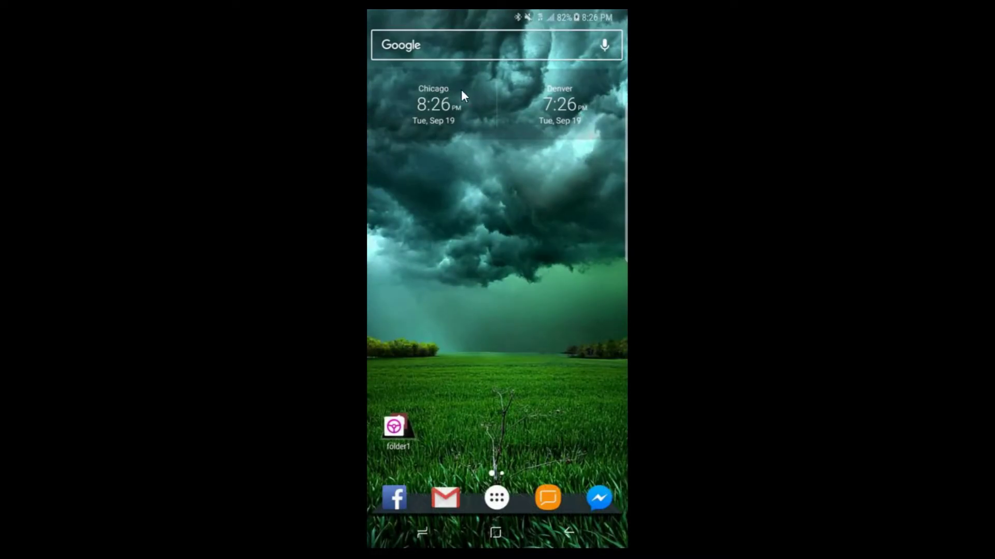
{"action": "left_click_drag", "start_coordinate": [526, 117], "coordinate": [534, 87]}
{"action": "left_click", "coordinate": [521, 212]}
Step: Open Widgets from the home screen menu and scroll down to the Gmail and Google Feed widgets
{"action": "left_click", "coordinate": [502, 401]}
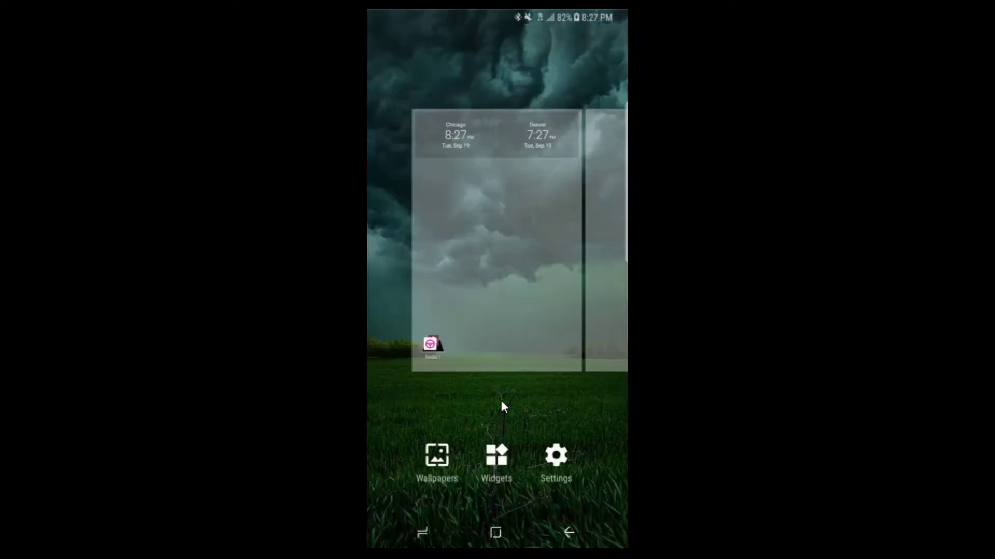
{"action": "left_click", "coordinate": [499, 456]}
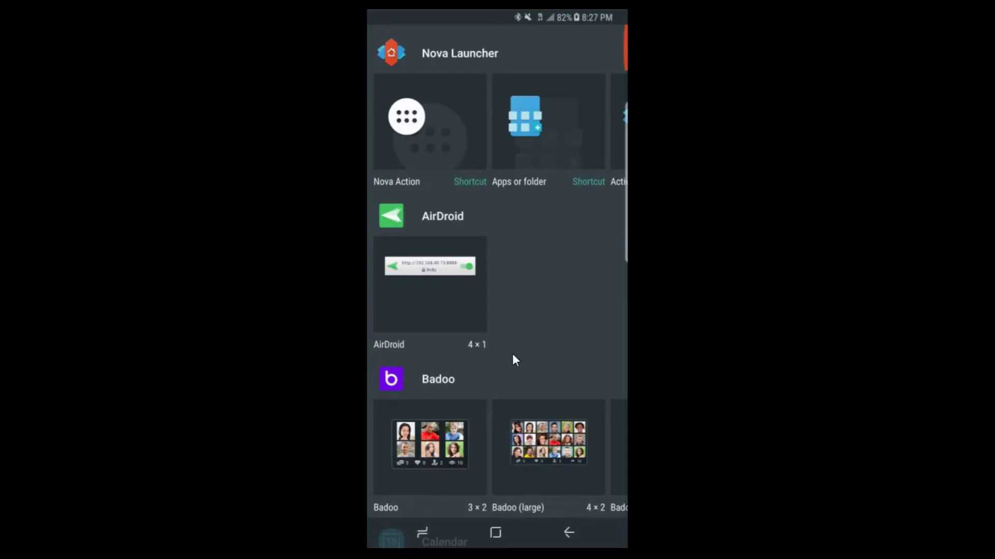
{"action": "scroll", "coordinate": [491, 160], "scroll_direction": "down", "scroll_amount": 5}
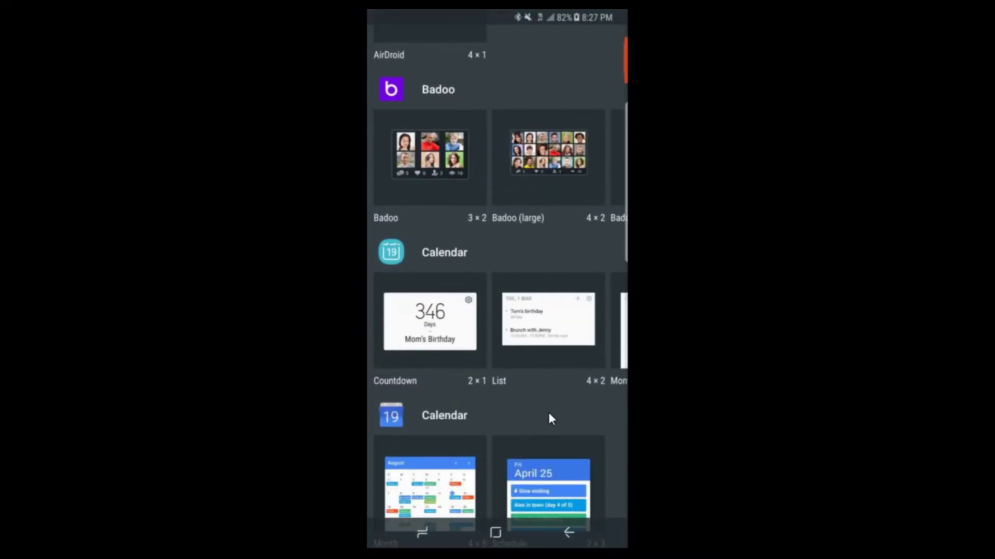
{"action": "scroll", "coordinate": [523, 147], "scroll_direction": "down", "scroll_amount": 5}
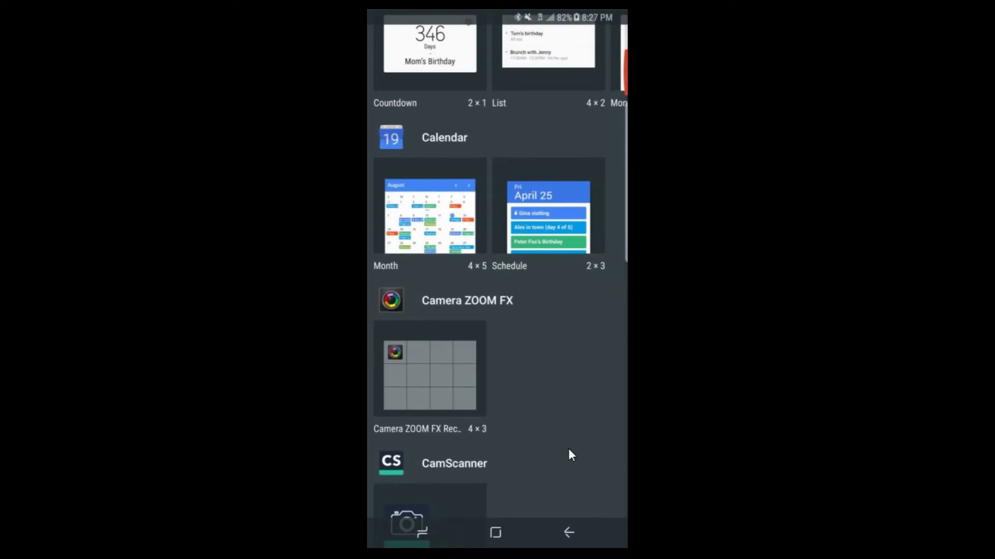
{"action": "scroll", "coordinate": [508, 131], "scroll_direction": "down", "scroll_amount": 6}
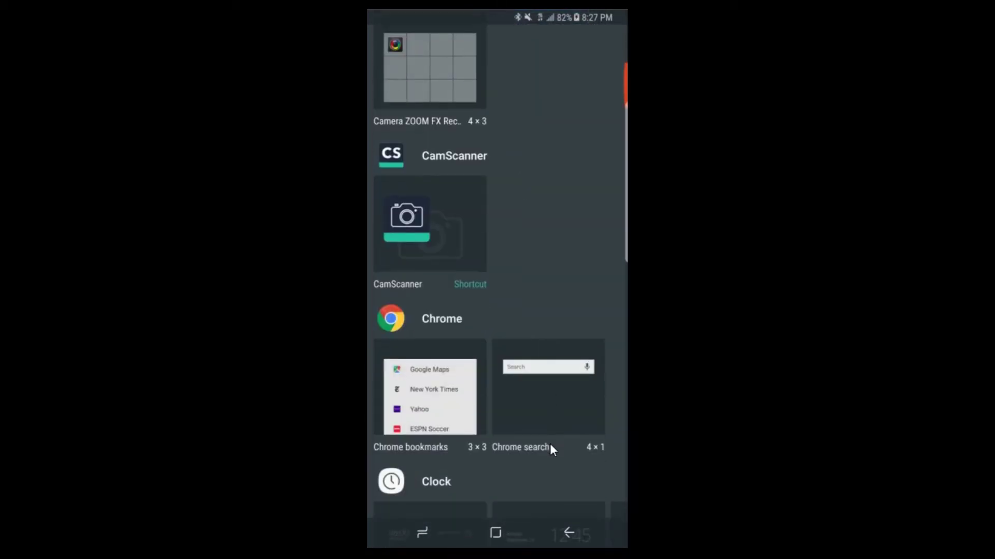
{"action": "scroll", "coordinate": [528, 119], "scroll_direction": "down", "scroll_amount": 6}
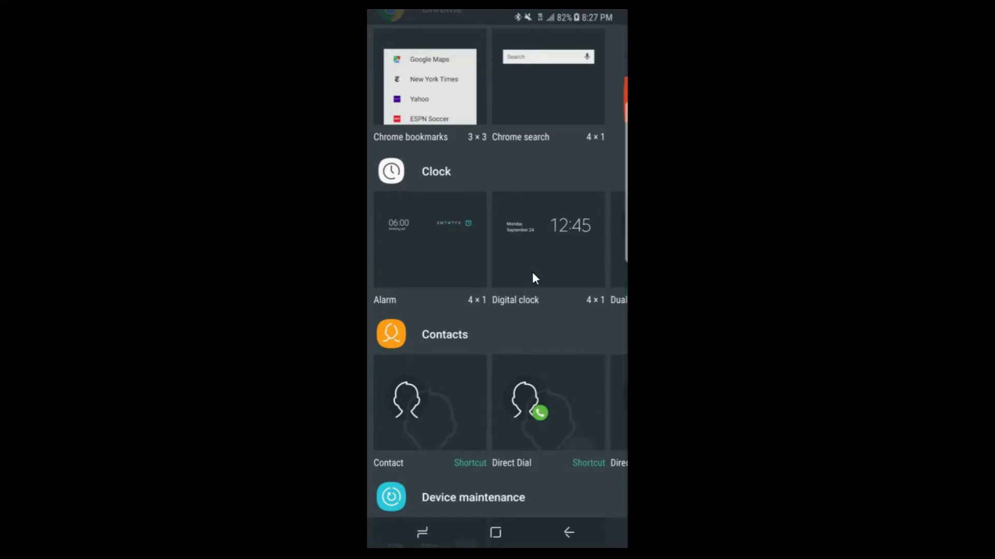
{"action": "scroll", "coordinate": [533, 274], "scroll_direction": "down", "scroll_amount": 3}
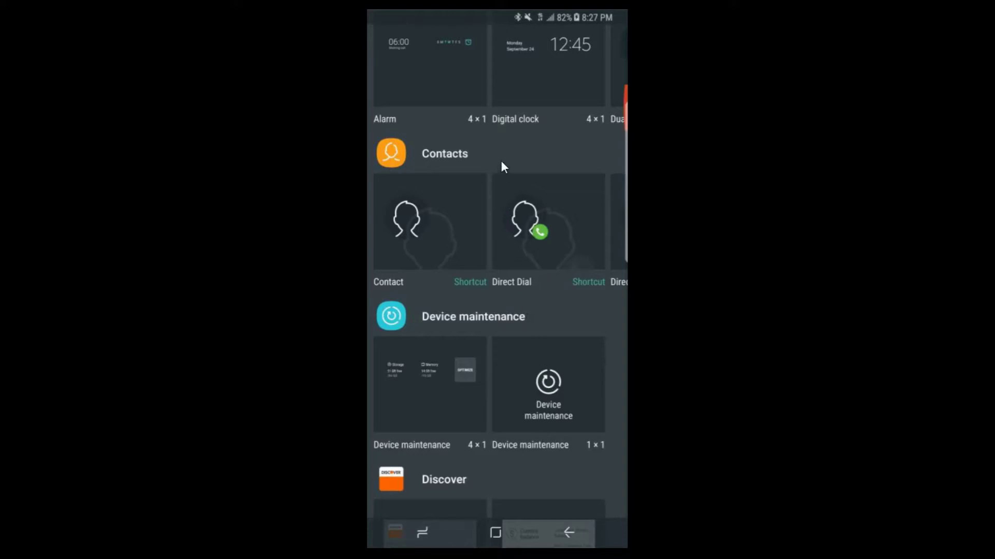
{"action": "scroll", "coordinate": [502, 160], "scroll_direction": "down", "scroll_amount": 5}
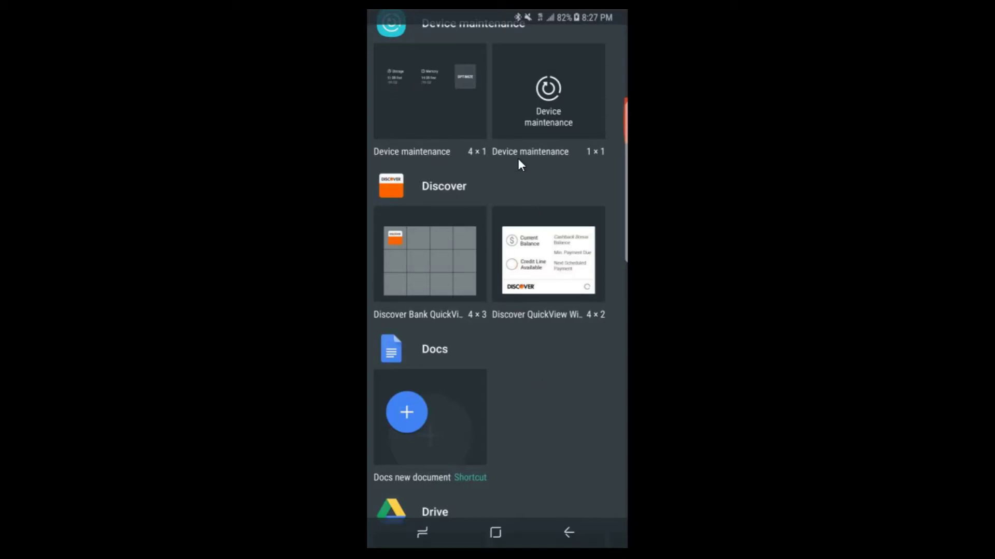
{"action": "scroll", "coordinate": [520, 165], "scroll_direction": "down", "scroll_amount": 5}
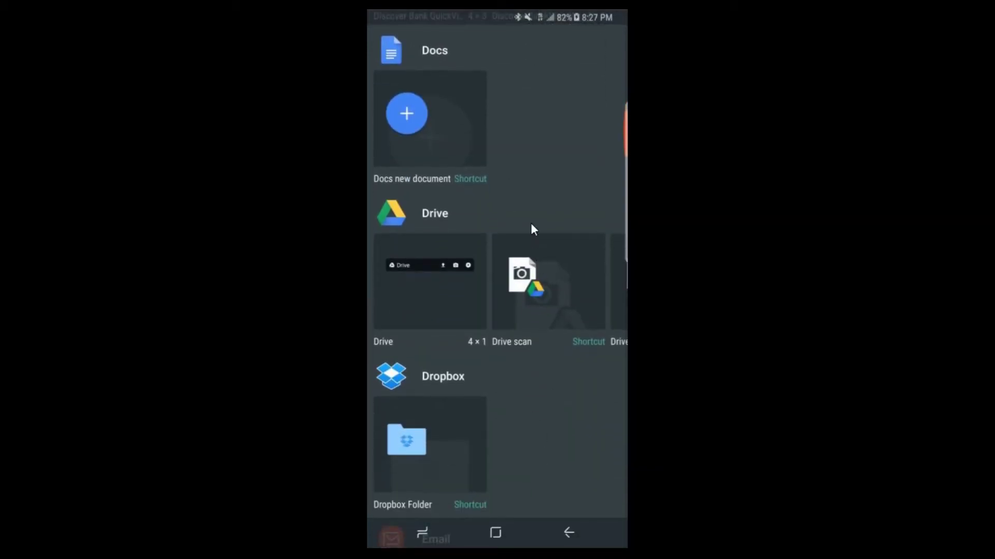
{"action": "scroll", "coordinate": [533, 228], "scroll_direction": "down", "scroll_amount": 6}
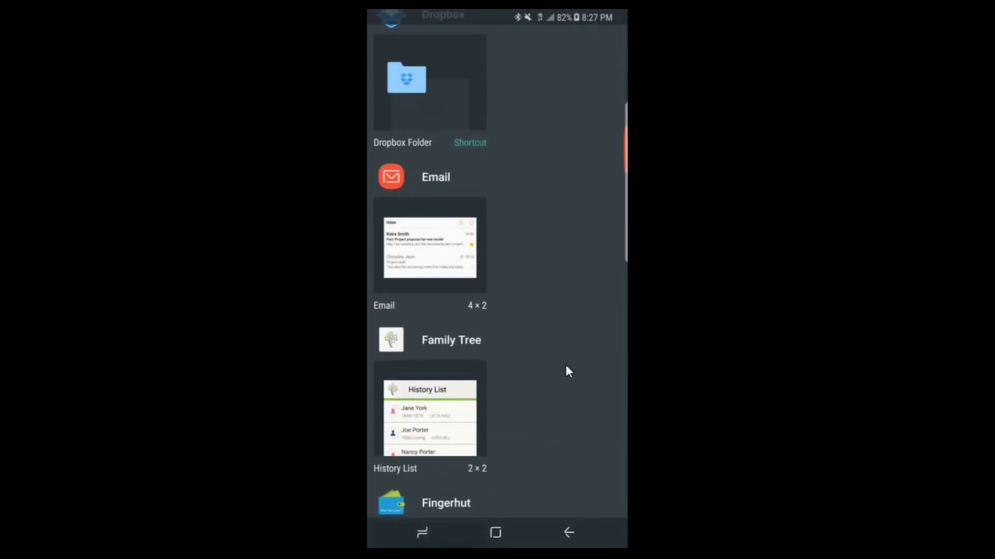
{"action": "scroll", "coordinate": [555, 188], "scroll_direction": "down", "scroll_amount": 5}
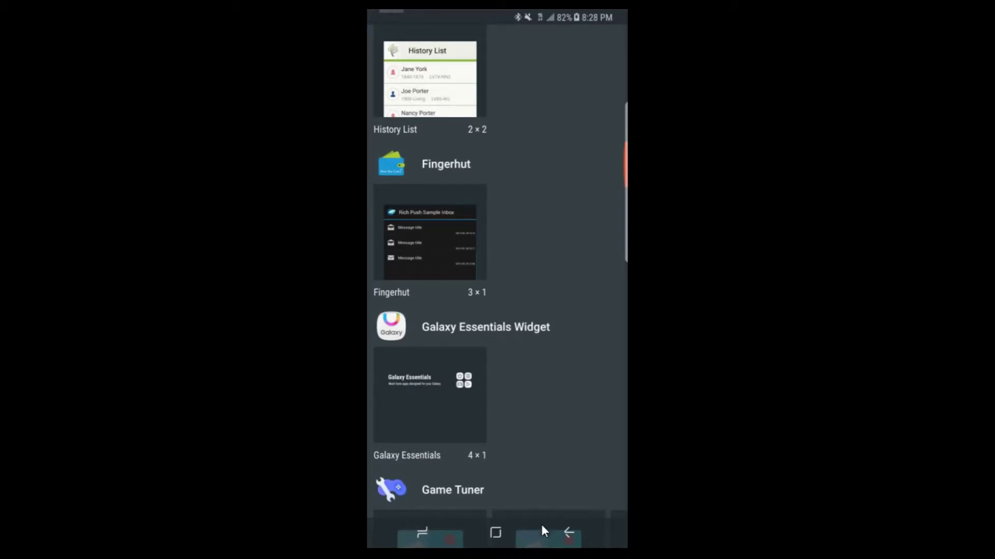
{"action": "scroll", "coordinate": [539, 179], "scroll_direction": "down", "scroll_amount": 7}
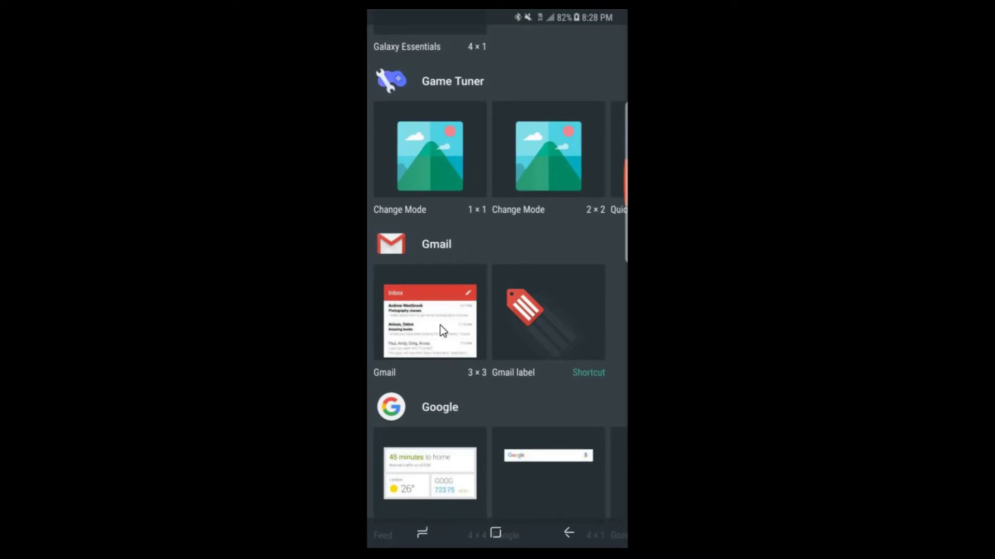
{"action": "scroll", "coordinate": [515, 378], "scroll_direction": "down", "scroll_amount": 2}
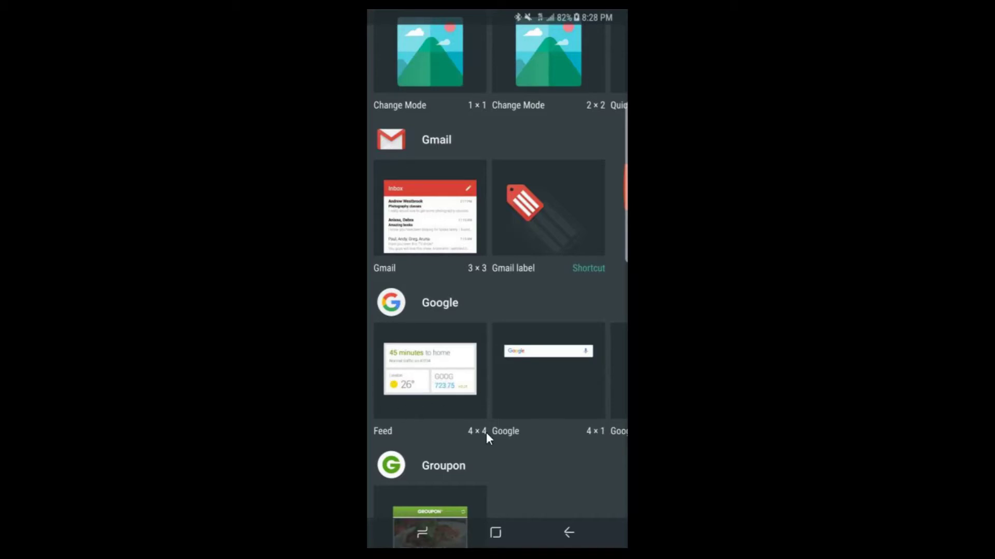
Step: Press Home to leave the widget list for the clock home page
{"action": "left_click", "coordinate": [495, 532]}
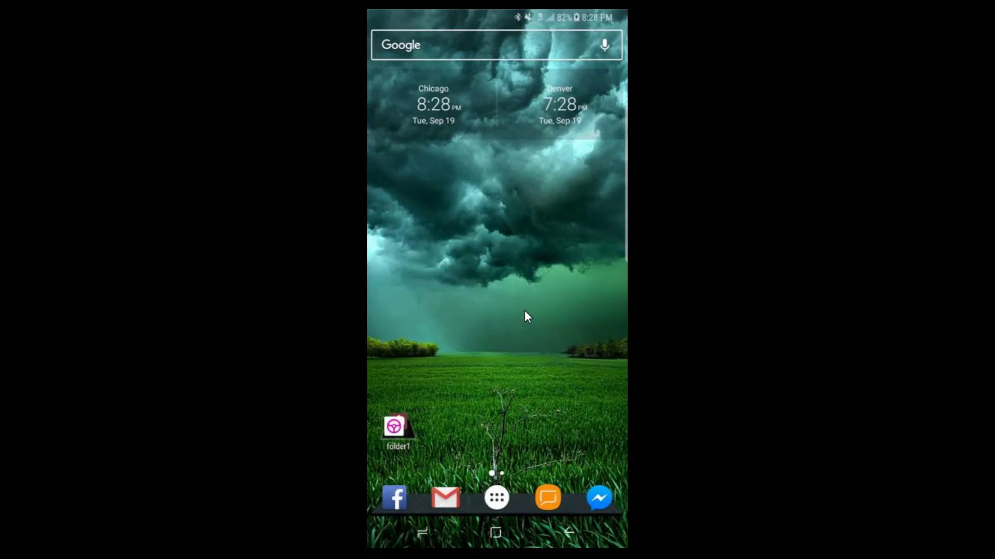
Step: Glance at the wallpaper picker, then swipe to the Learn Java page and back to the clocks
{"action": "left_click", "coordinate": [525, 312]}
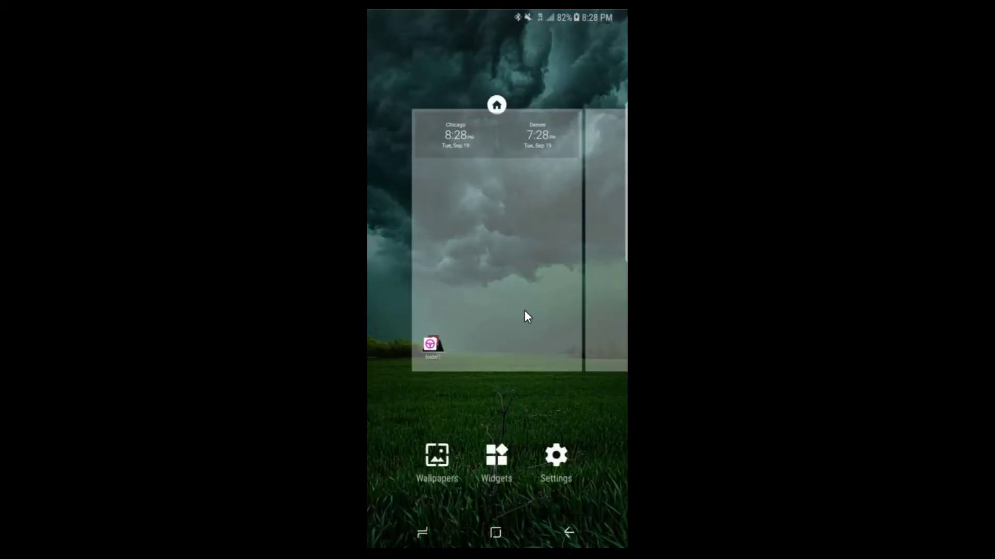
{"action": "left_click", "coordinate": [435, 458]}
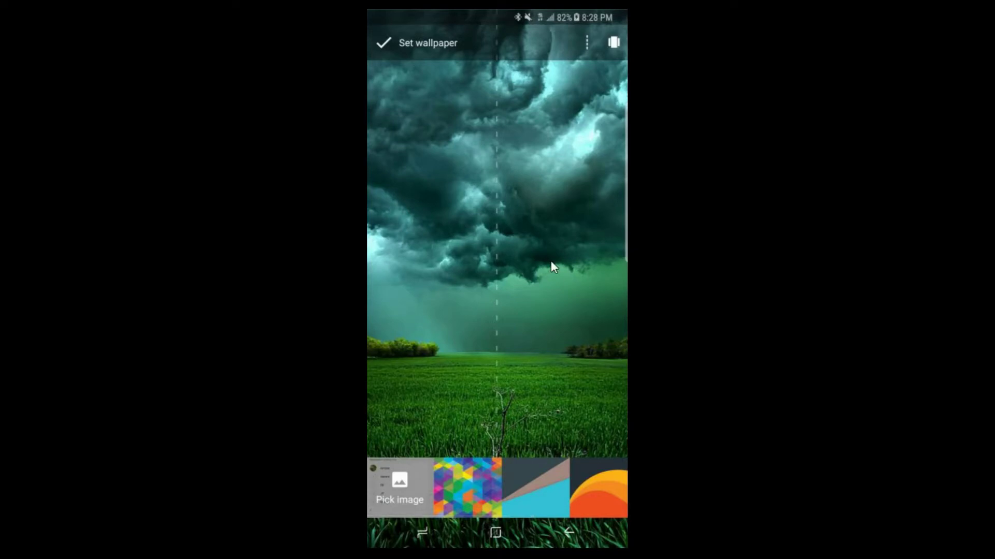
{"action": "left_click", "coordinate": [498, 532]}
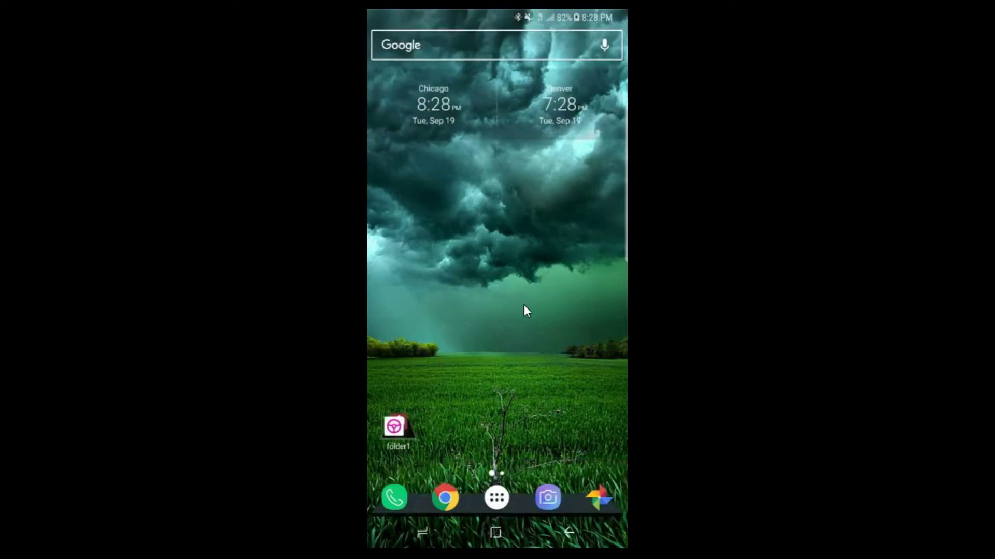
{"action": "left_click_drag", "start_coordinate": [595, 217], "coordinate": [524, 218]}
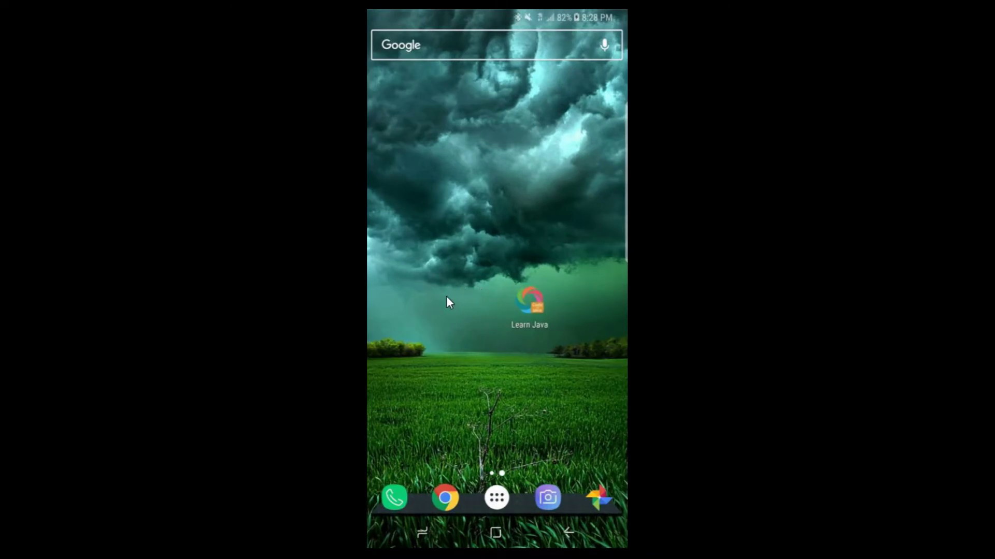
{"action": "left_click_drag", "start_coordinate": [512, 270], "coordinate": [588, 270]}
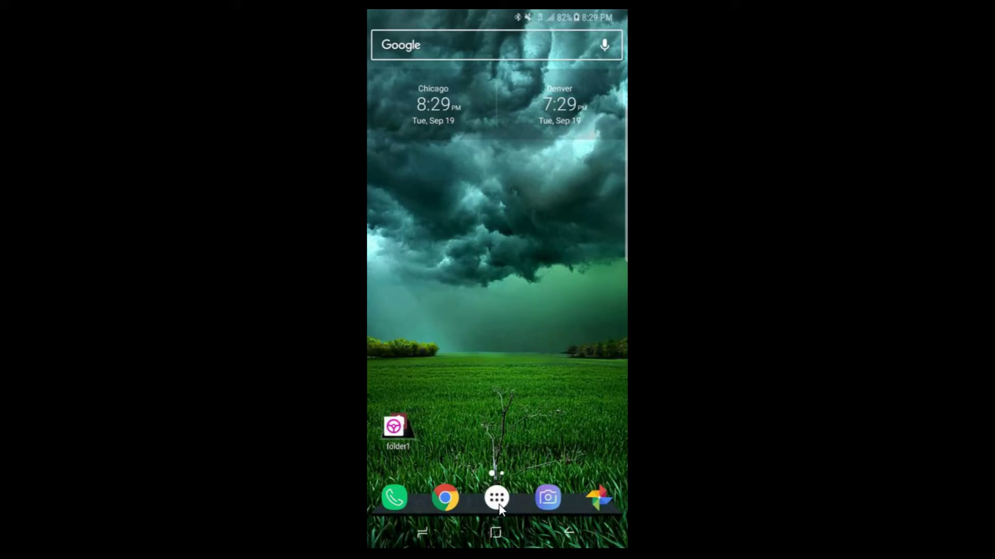
Step: Open and close folder1, swipe to the next home page, and pull down the notification shade
{"action": "left_click", "coordinate": [390, 430]}
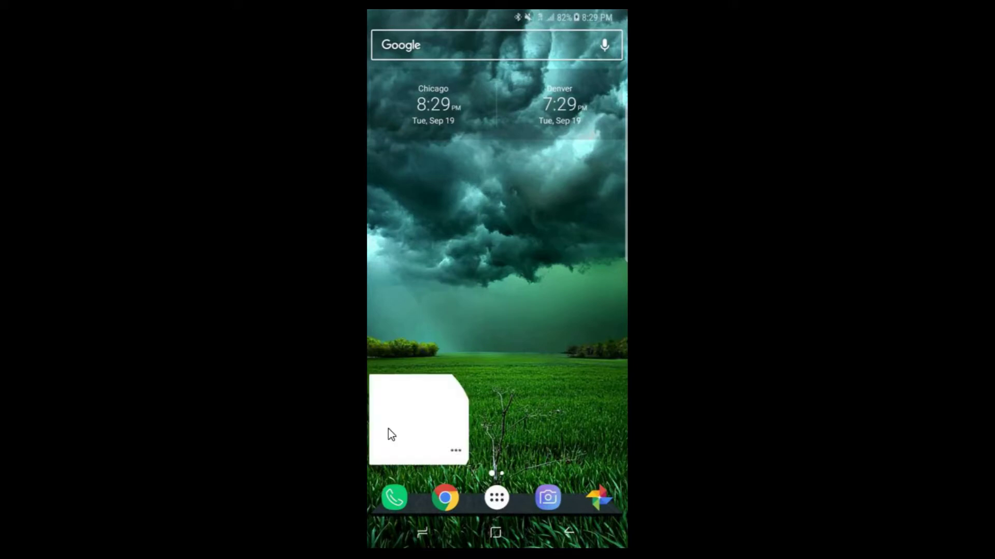
{"action": "left_click", "coordinate": [499, 285]}
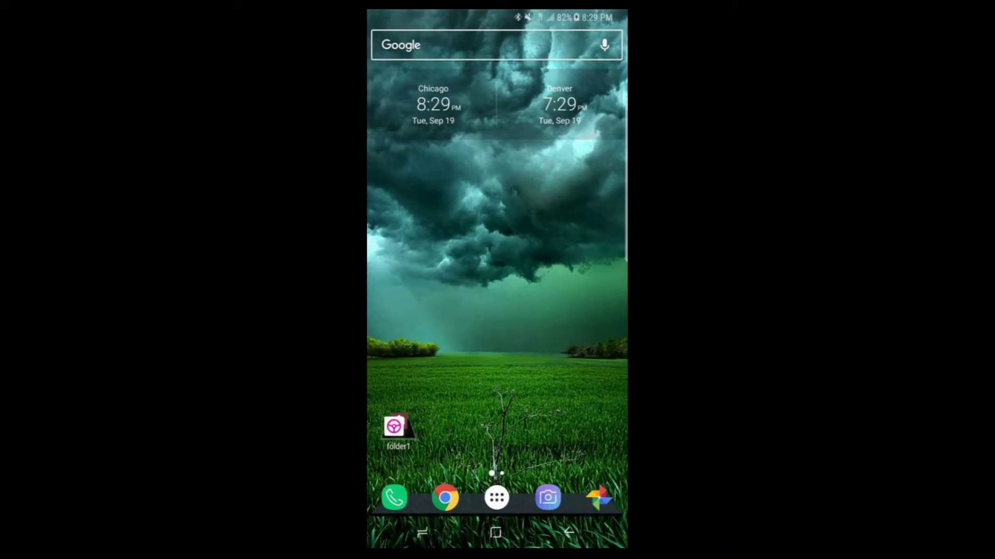
{"action": "left_click_drag", "start_coordinate": [570, 497], "coordinate": [425, 497]}
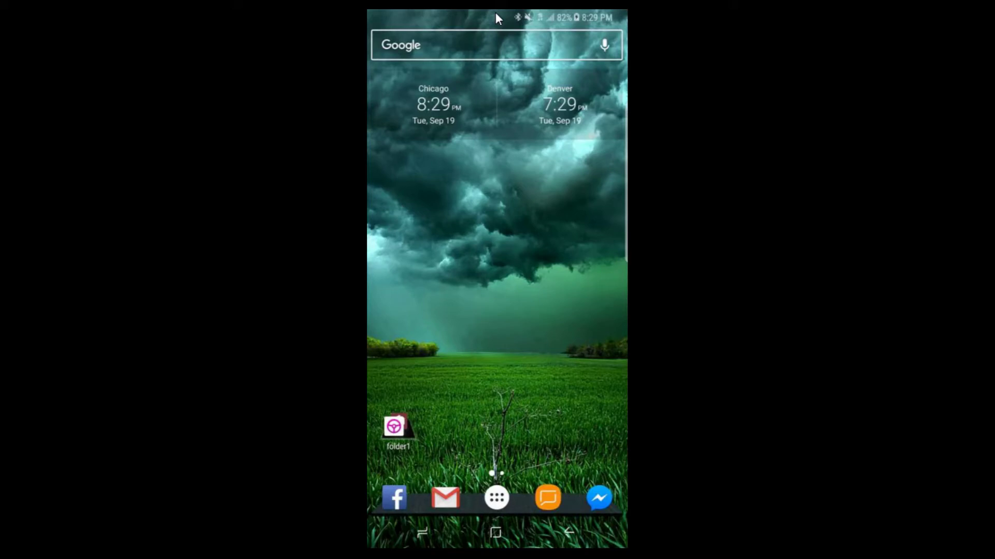
{"action": "left_click_drag", "start_coordinate": [495, 12], "coordinate": [510, 469]}
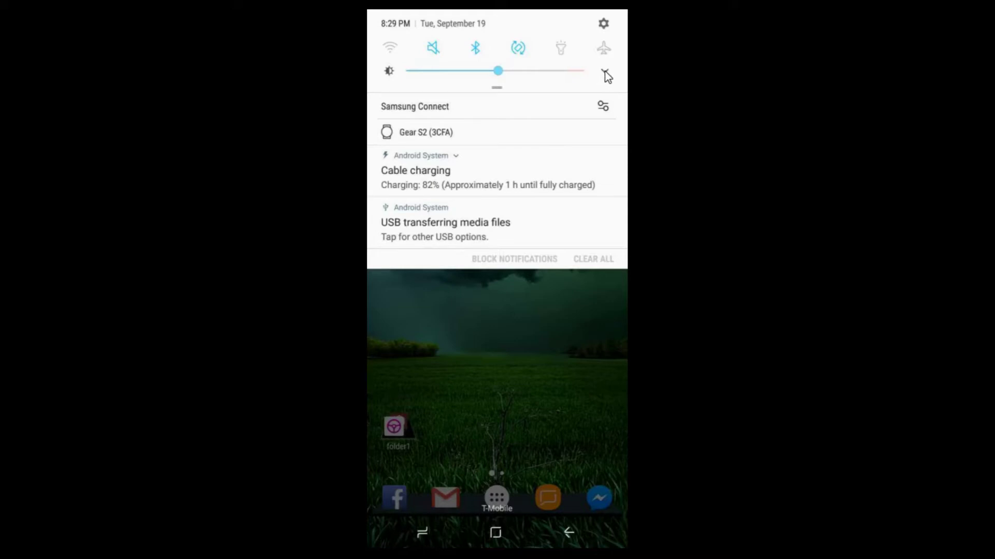
{"action": "left_click", "coordinate": [605, 72]}
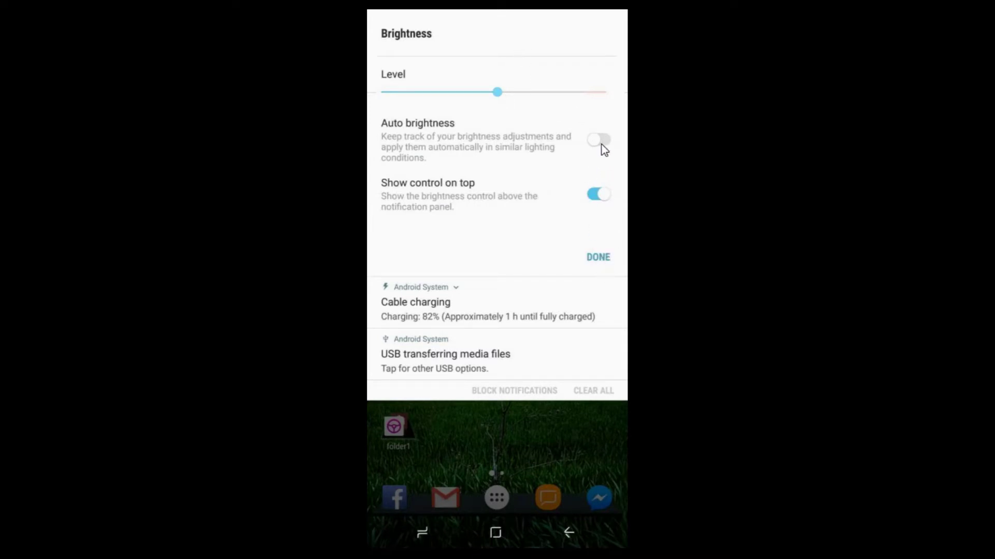
{"action": "left_click", "coordinate": [599, 258]}
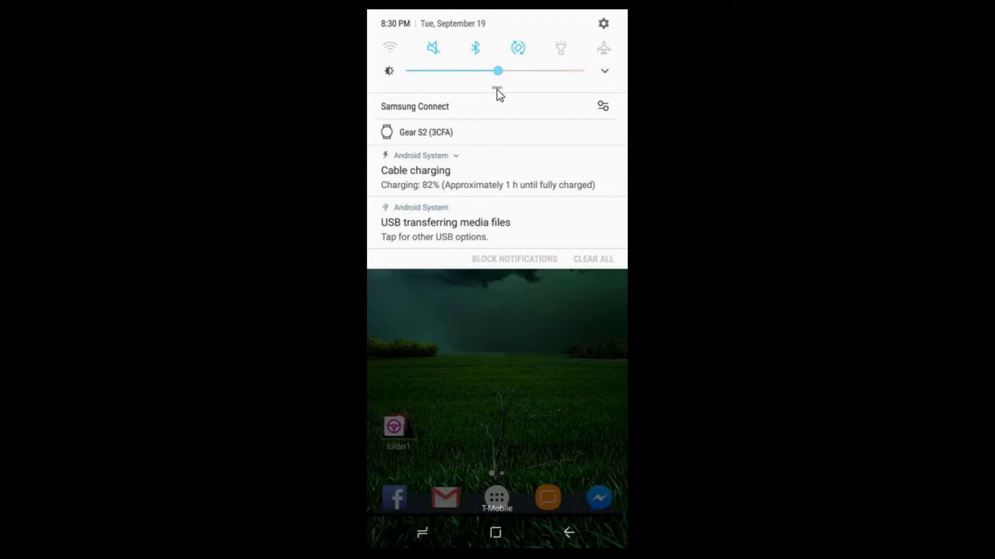
Step: Pull the notification shade fully down to show all quick settings tiles, including Airplane mode, Location and NFC
{"action": "left_click_drag", "start_coordinate": [493, 165], "coordinate": [490, 304]}
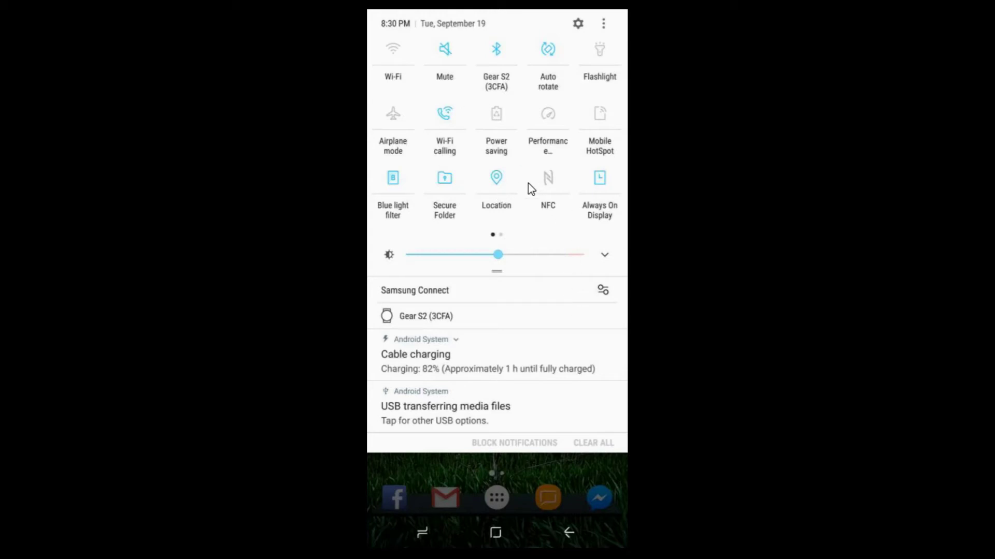
Step: Open Settings from the shade and search the settings for 'sound'
{"action": "left_click", "coordinate": [578, 23]}
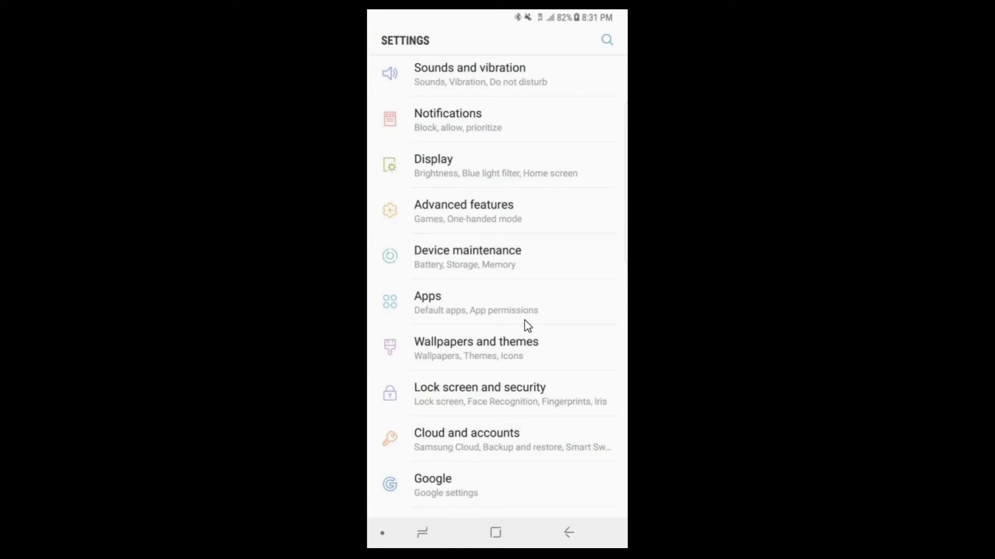
{"action": "scroll", "coordinate": [531, 305], "scroll_direction": "down", "scroll_amount": 5}
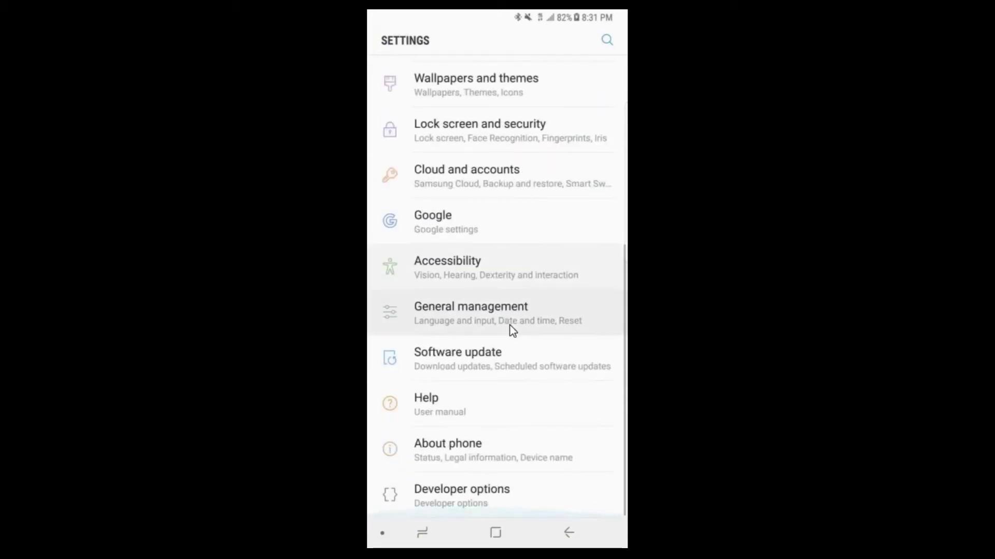
{"action": "scroll", "coordinate": [573, 155], "scroll_direction": "up", "scroll_amount": 4}
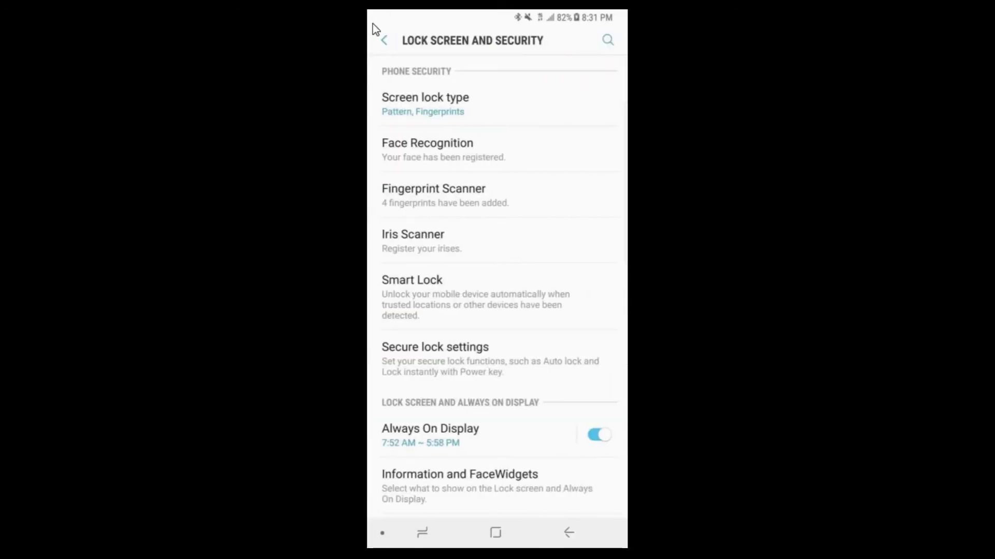
{"action": "left_click", "coordinate": [607, 41]}
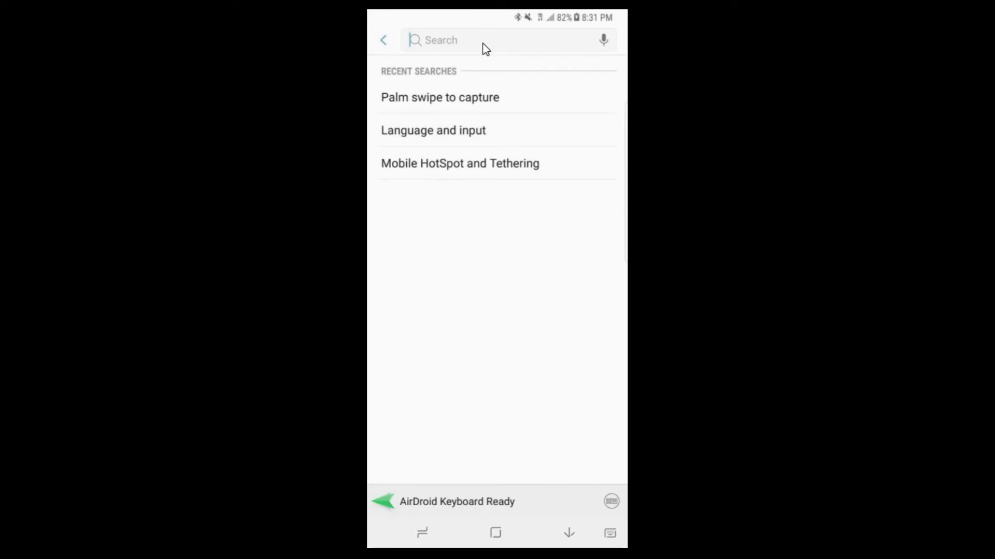
{"action": "type", "text": "sound"}
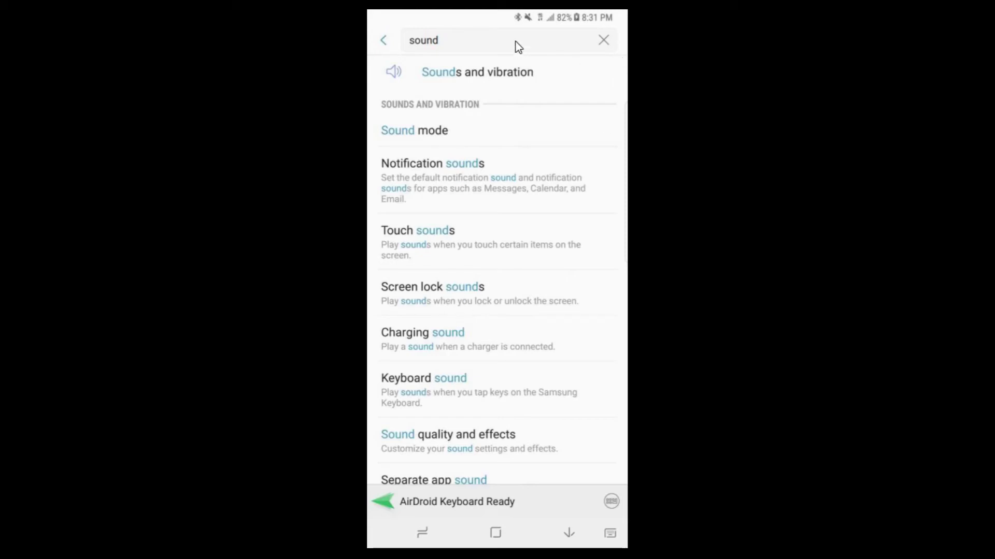
Step: Search for 'capture', then 'input', and finish with the search query cleared
{"action": "key", "text": "BackSpace"}
{"action": "key", "text": "BackSpace"}
{"action": "key", "text": "BackSpace"}
{"action": "key", "text": "BackSpace"}
{"action": "key", "text": "BackSpace"}
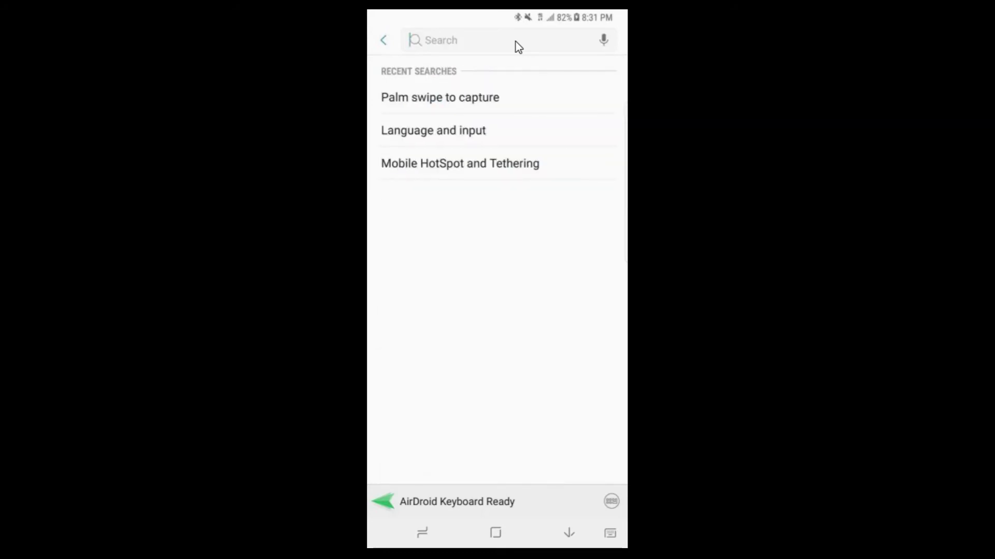
{"action": "type", "text": "capture"}
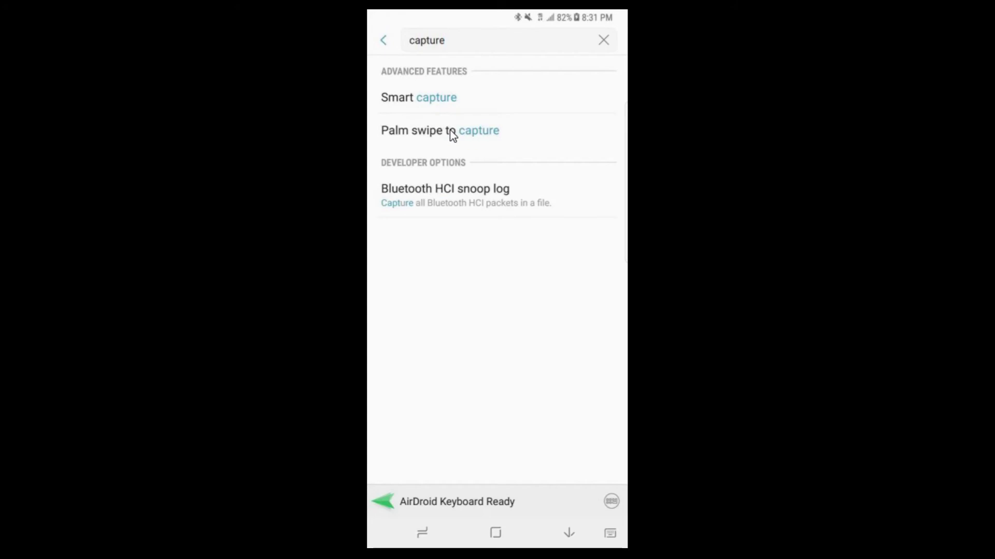
{"action": "left_click", "coordinate": [488, 42]}
{"action": "key", "text": "BackSpace"}
{"action": "key", "text": "BackSpace"}
{"action": "key", "text": "BackSpace"}
{"action": "key", "text": "BackSpace"}
{"action": "key", "text": "BackSpace"}
{"action": "key", "text": "BackSpace"}
{"action": "key", "text": "BackSpace"}
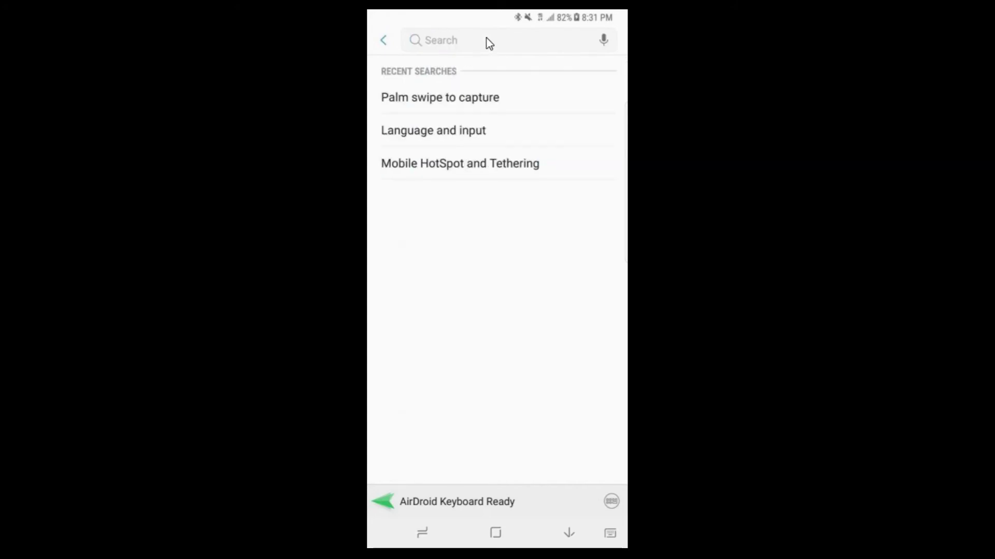
{"action": "type", "text": "in"}
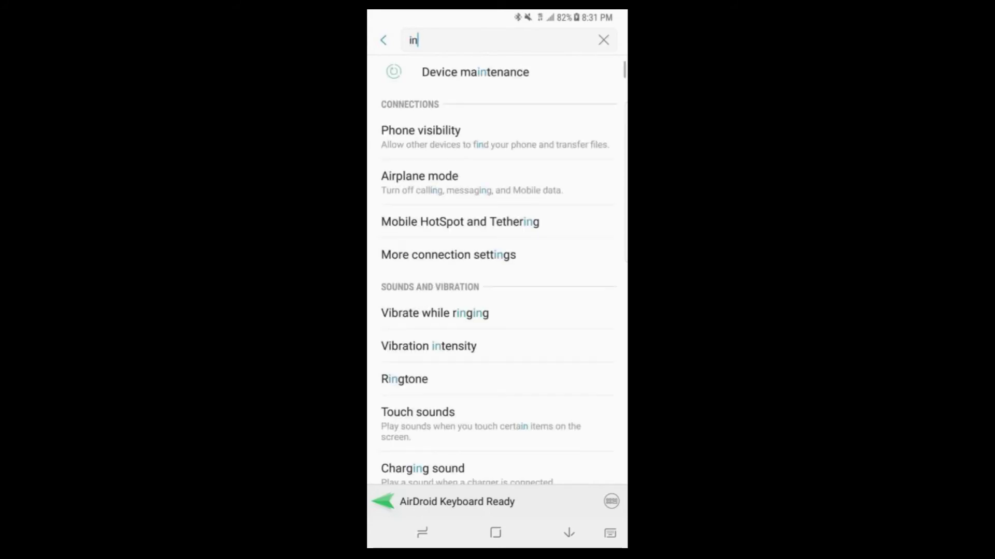
{"action": "type", "text": "nput"}
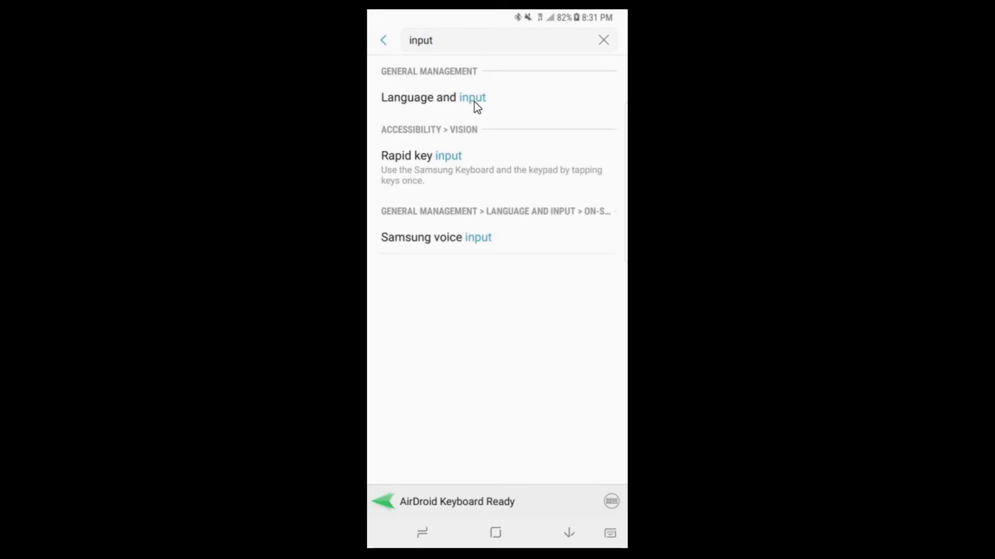
{"action": "left_click", "coordinate": [604, 42]}
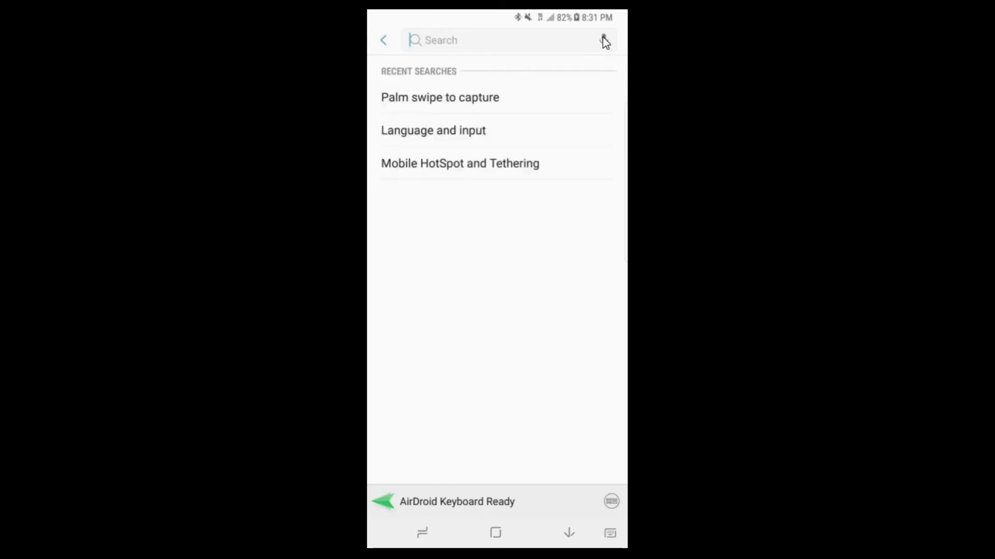
Step: Go back to the Nova home page with the Chicago and Denver clocks and folder1
{"action": "left_click", "coordinate": [496, 531]}
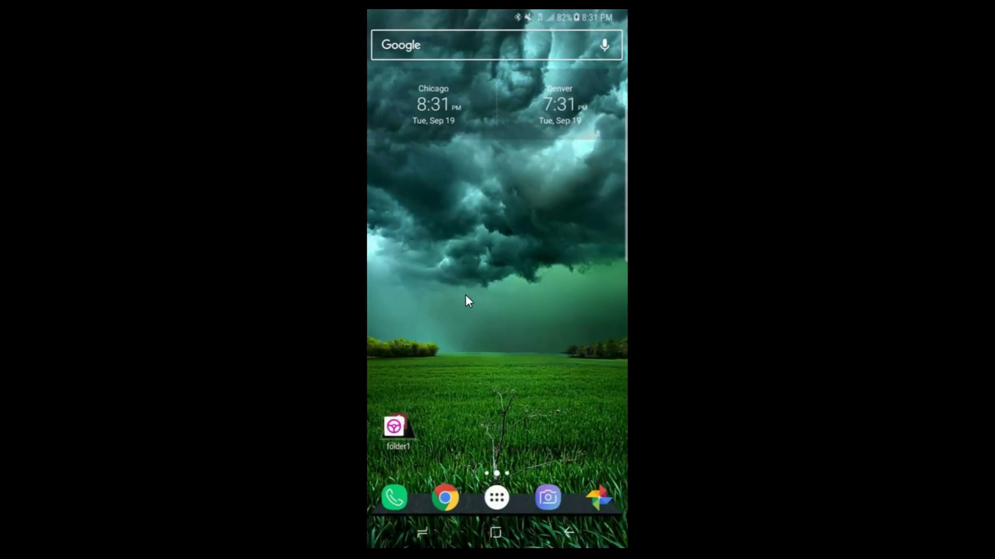